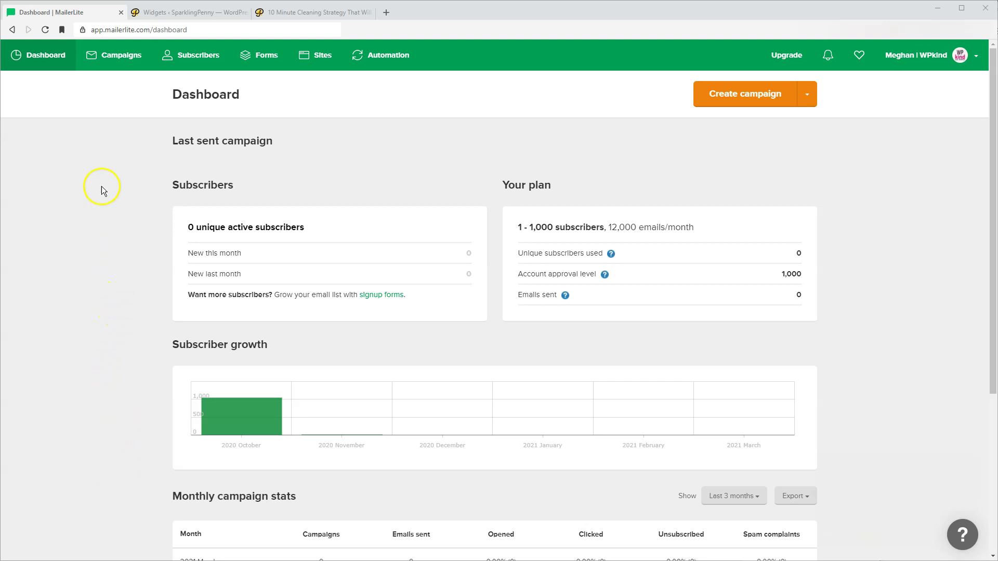
- Create a subscriber group named "Newsletter"
left_click(196, 55)
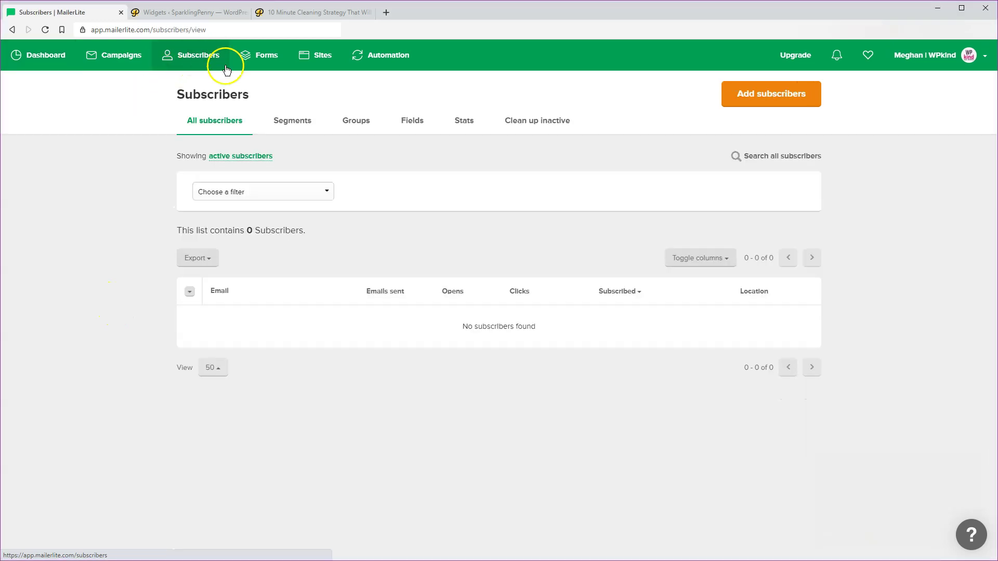
left_click(357, 120)
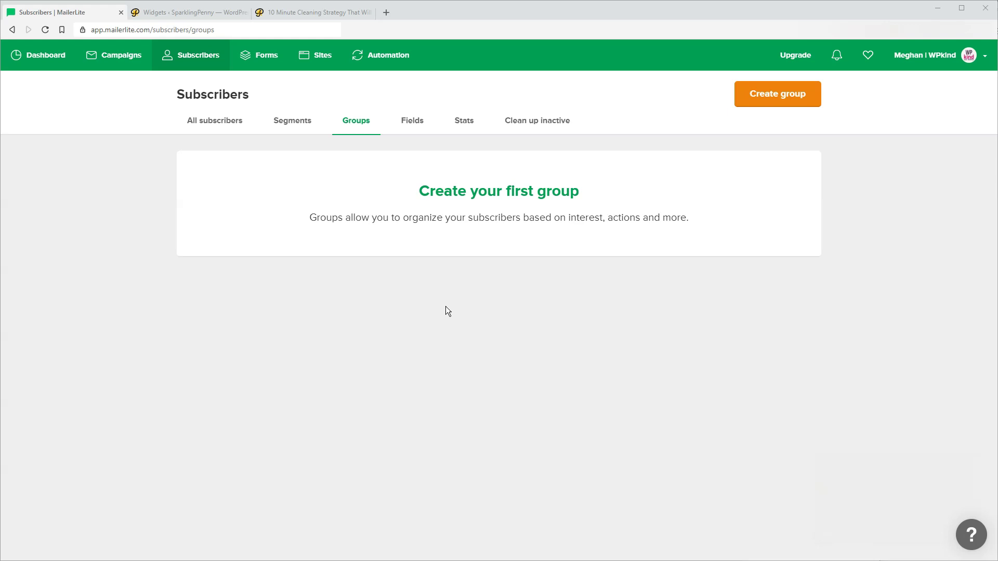
left_click(778, 97)
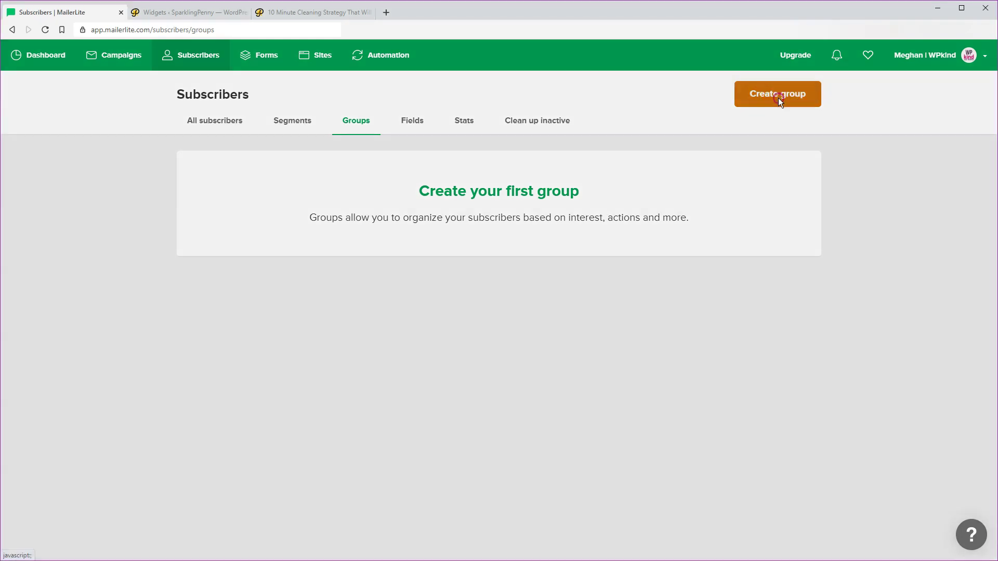
left_click(483, 118)
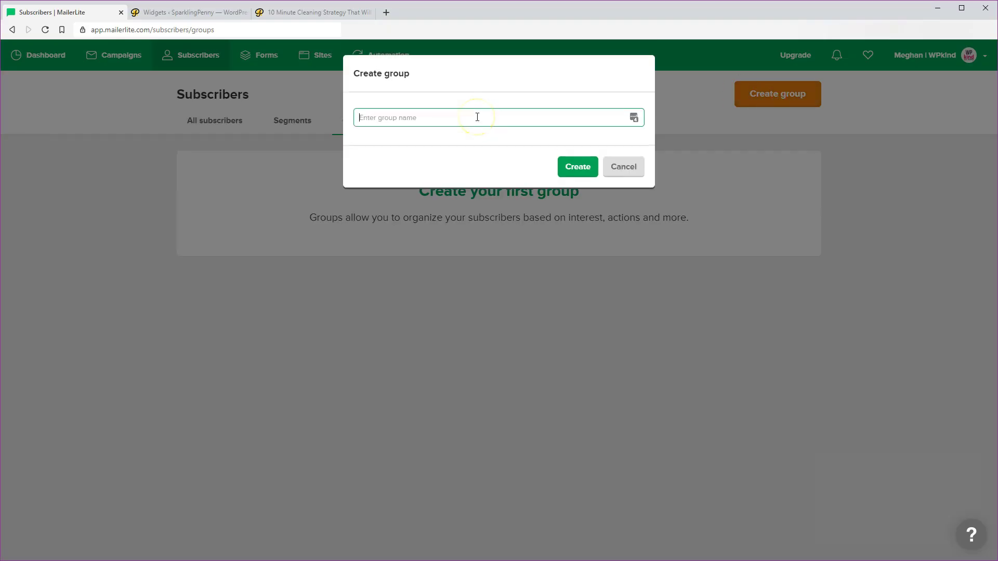
type("Newsletter")
left_click(580, 167)
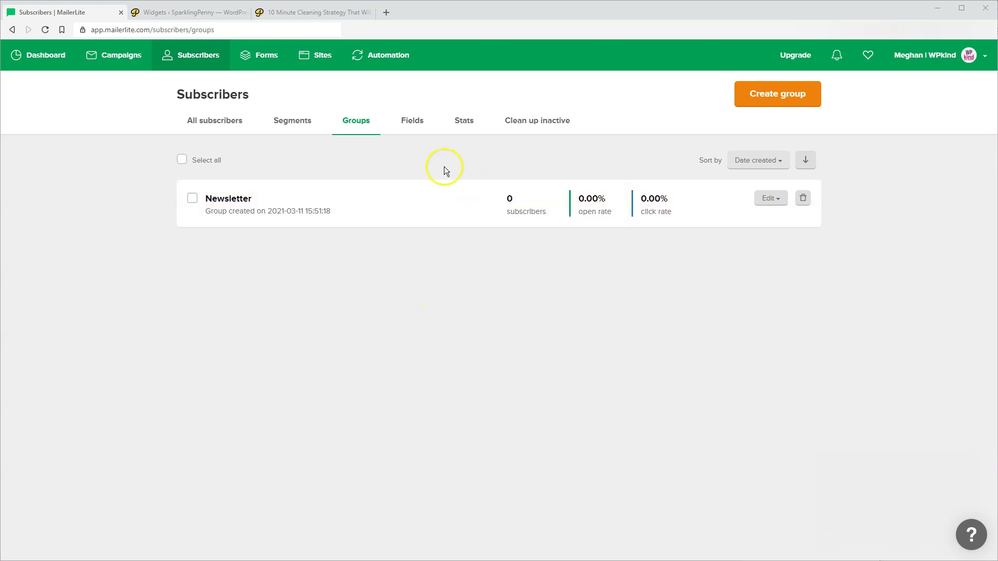
- Create an embedded form named "General optin" and assign it to the Newsletter subscriber group
left_click(265, 62)
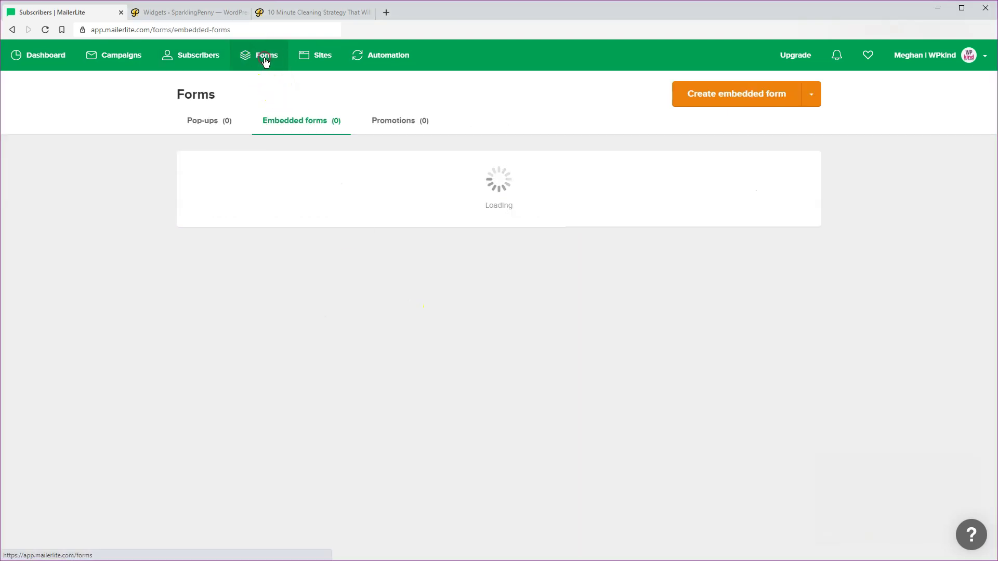
left_click(726, 98)
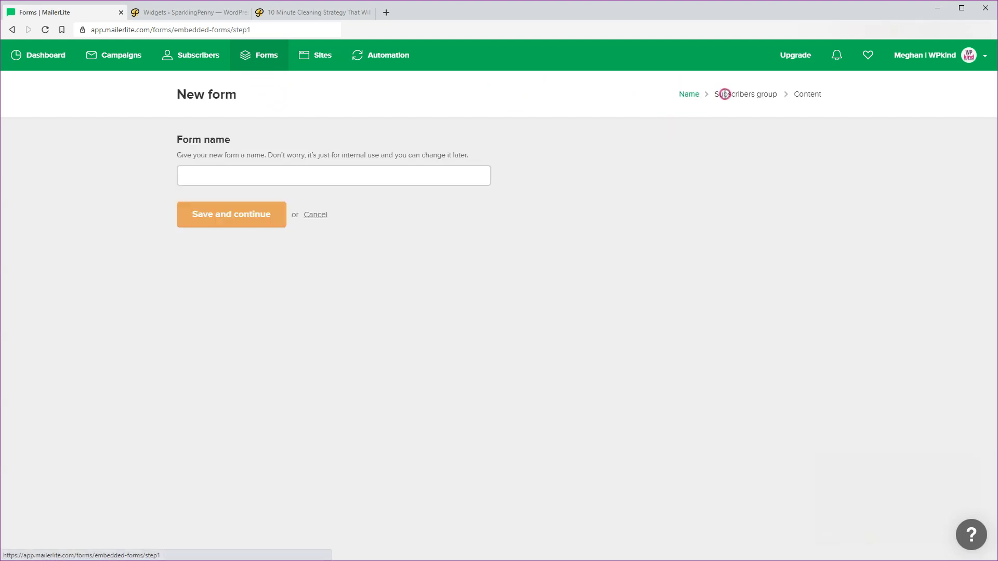
left_click(213, 171)
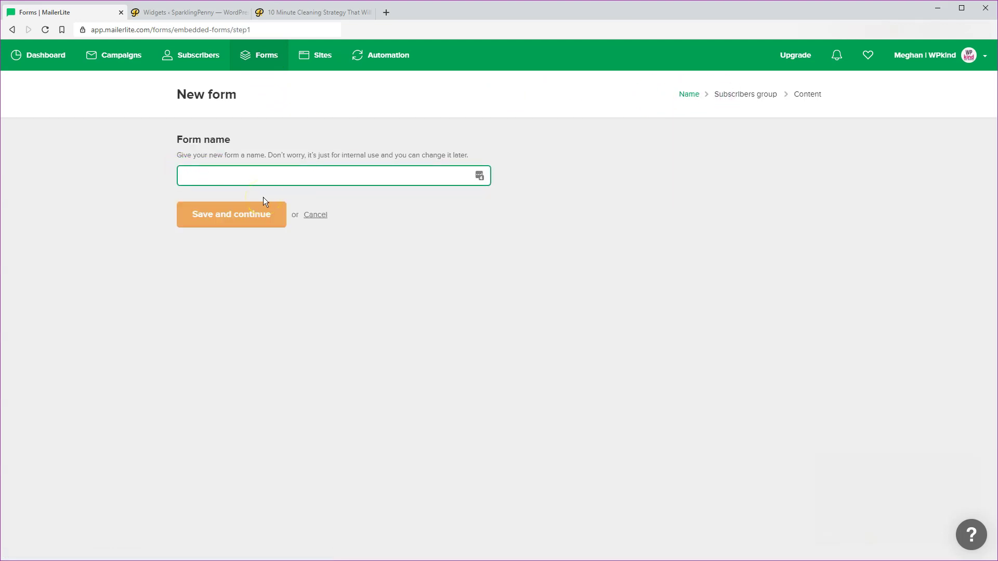
type("Genere")
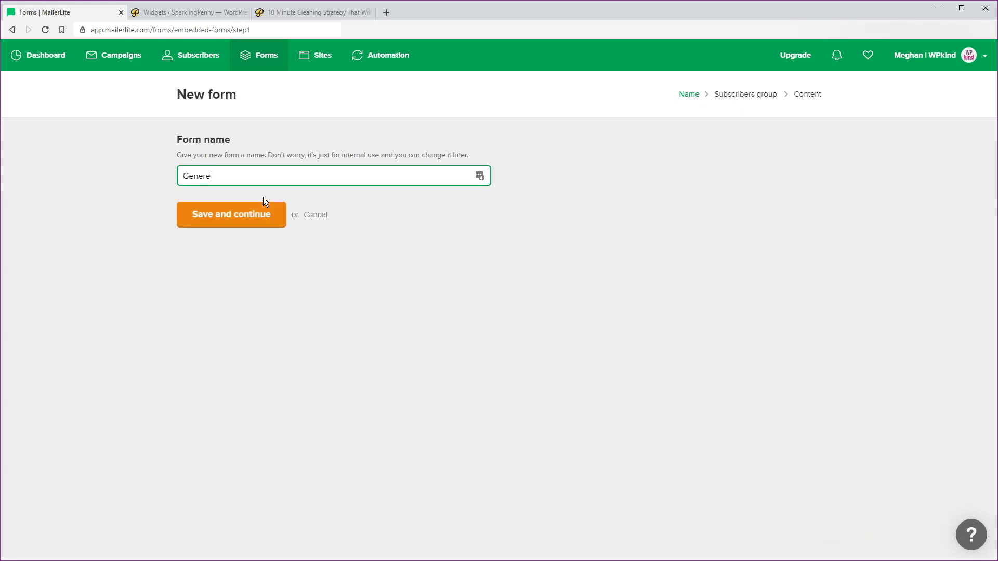
key("BackSpace")
type("al optin")
left_click(244, 218)
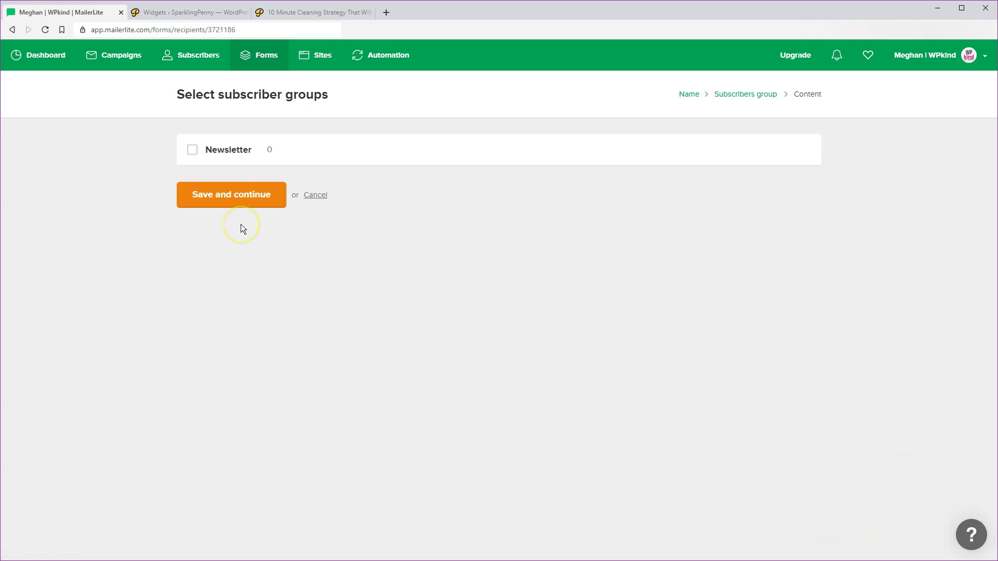
left_click(193, 151)
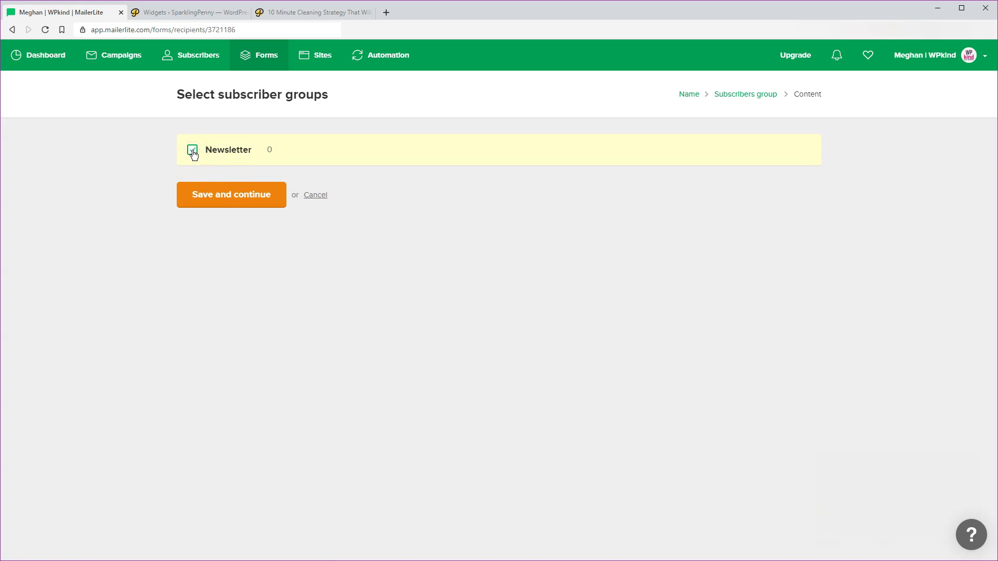
left_click(237, 196)
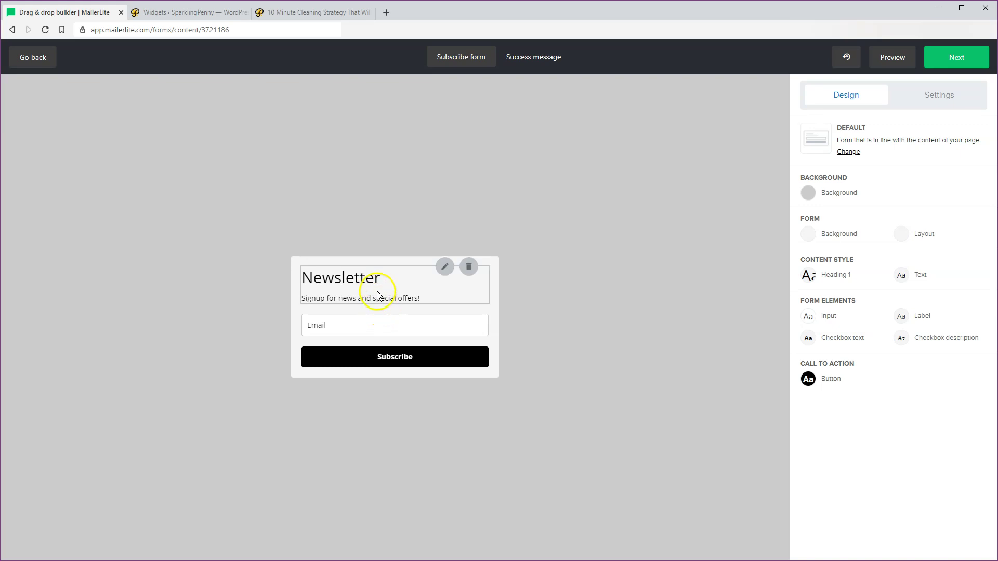
- Open the form's heading and description text for editing
left_click(351, 279)
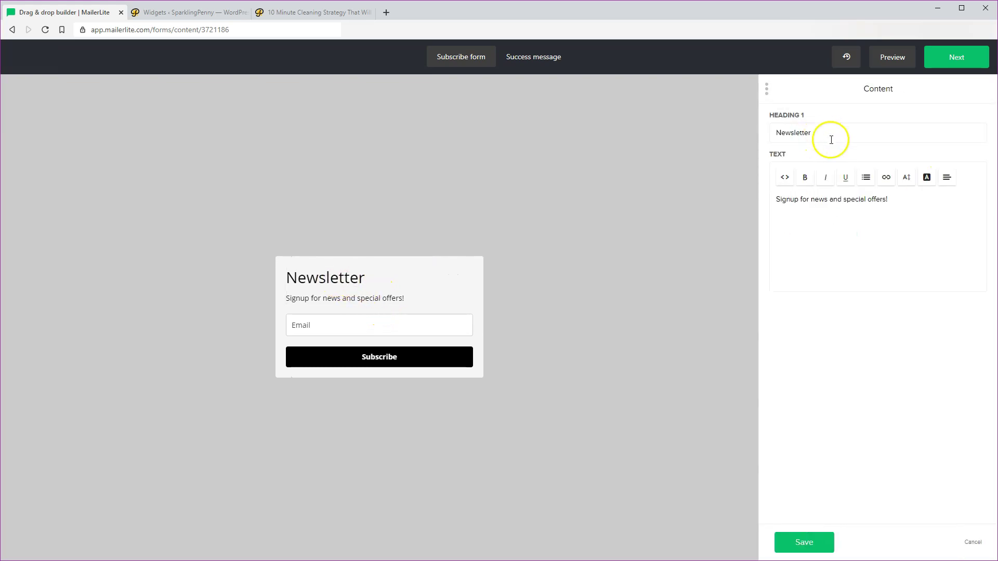
left_click(902, 201)
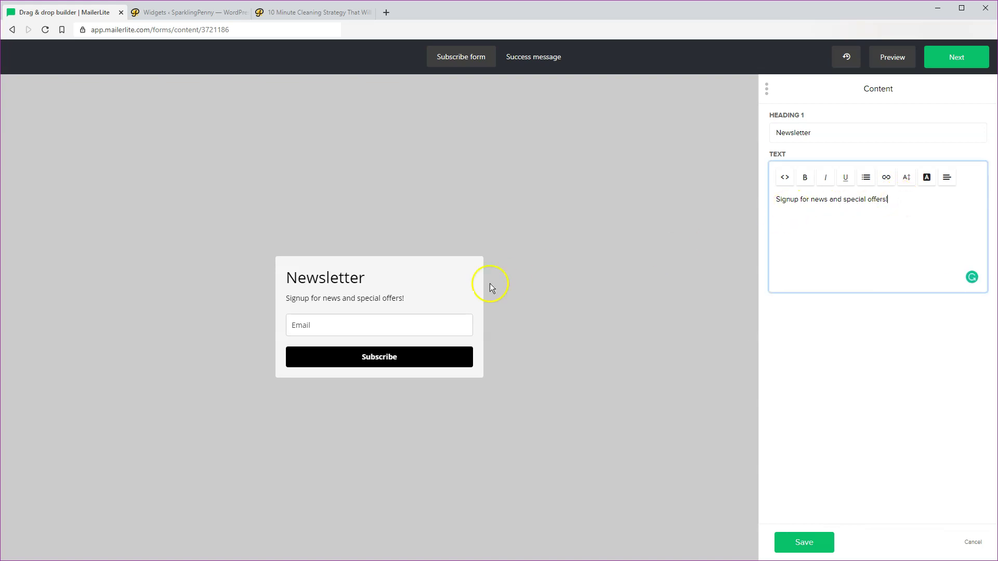
- Add a Name field to the sign-up form and move it above the Email field
left_click(430, 321)
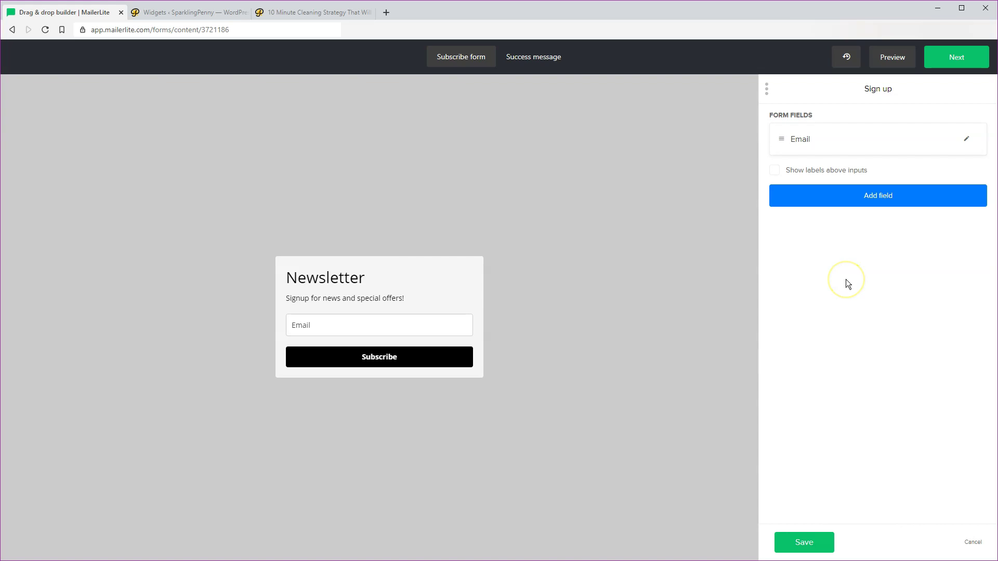
left_click(868, 194)
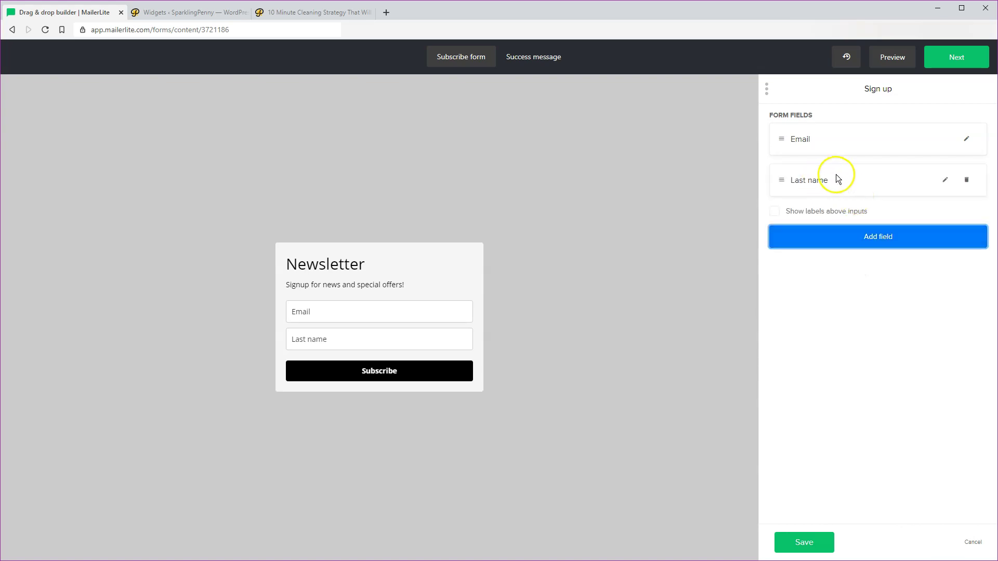
left_click(945, 180)
left_click(857, 202)
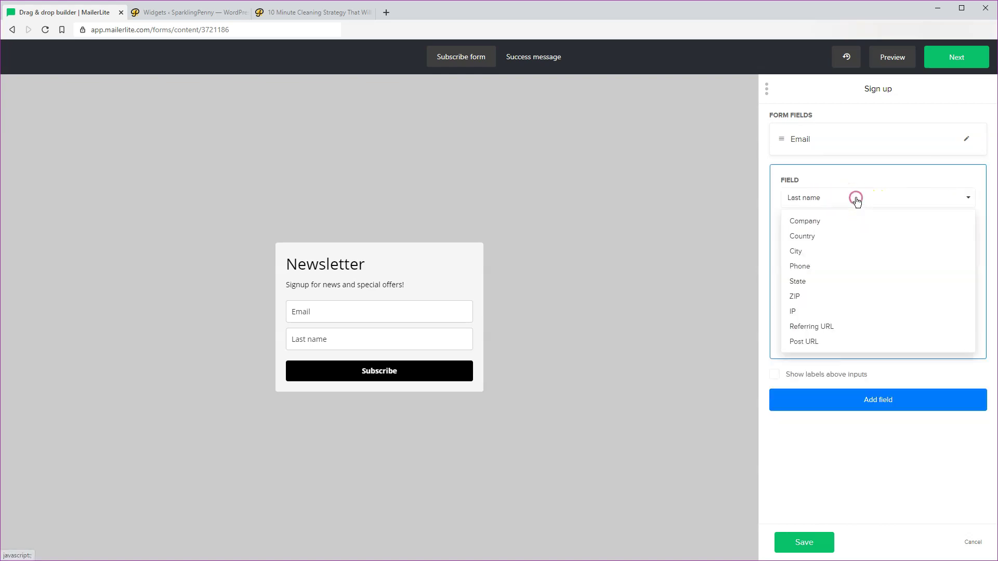
scroll(840, 261, "down", 2)
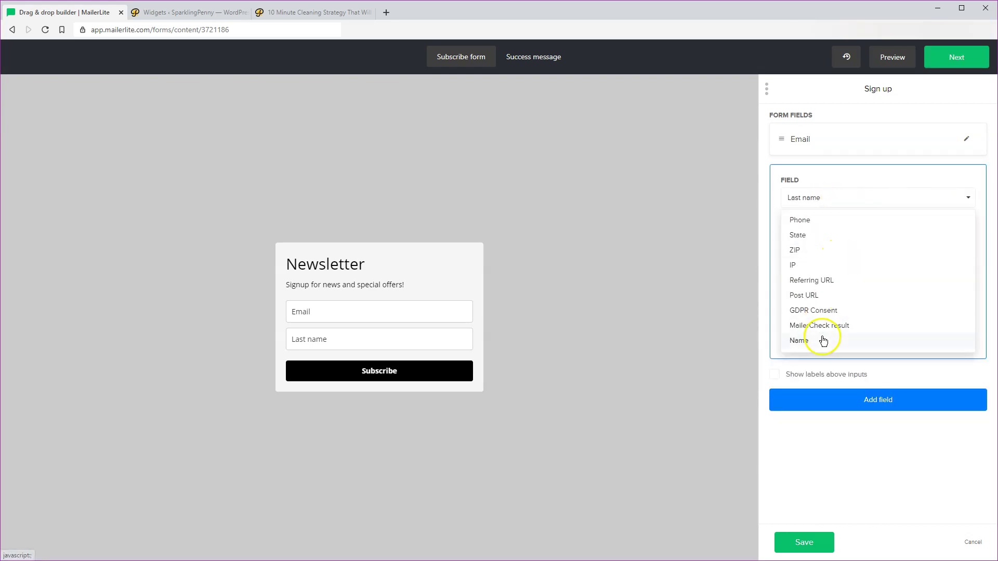
left_click(821, 341)
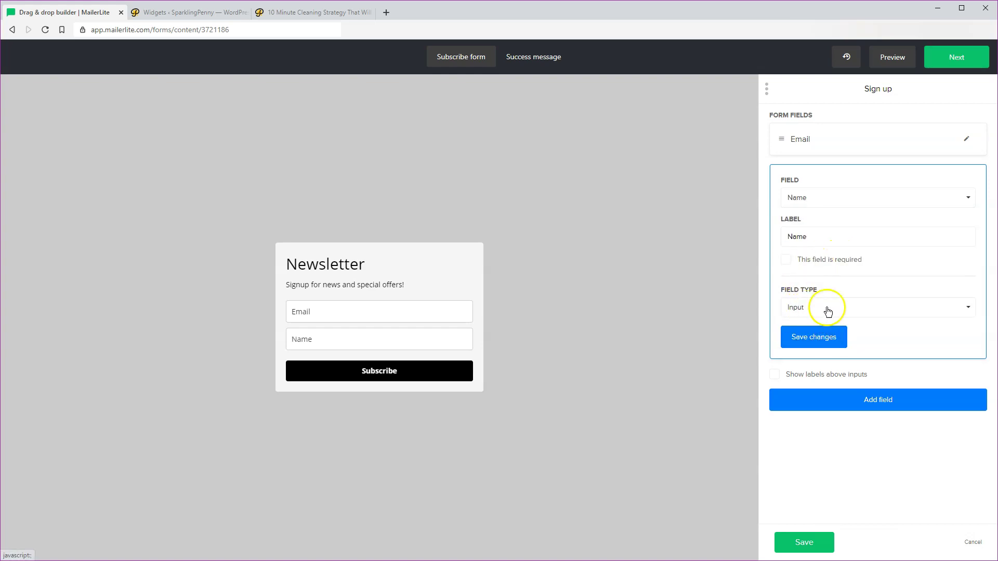
left_click(814, 338)
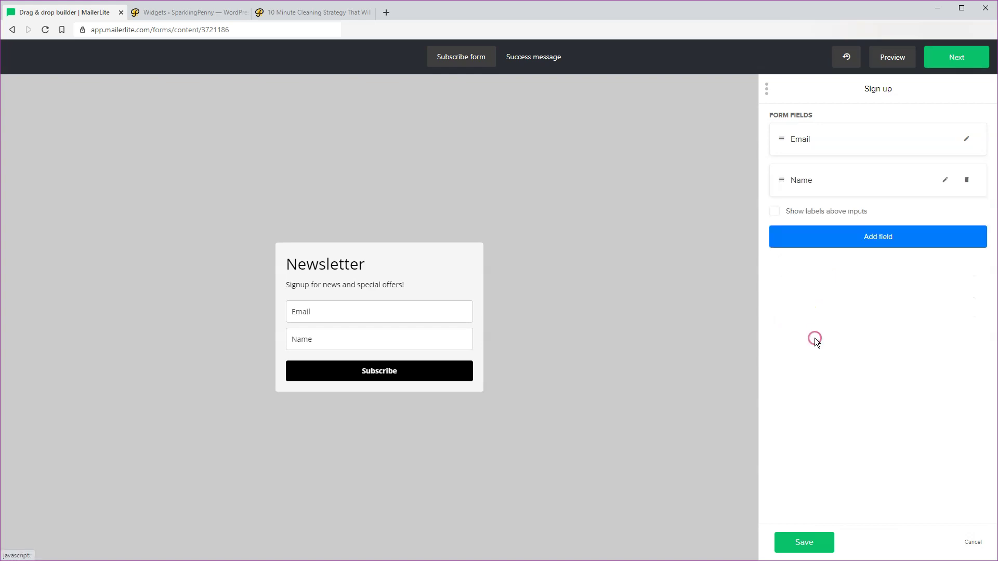
left_click_drag(783, 180, 782, 146)
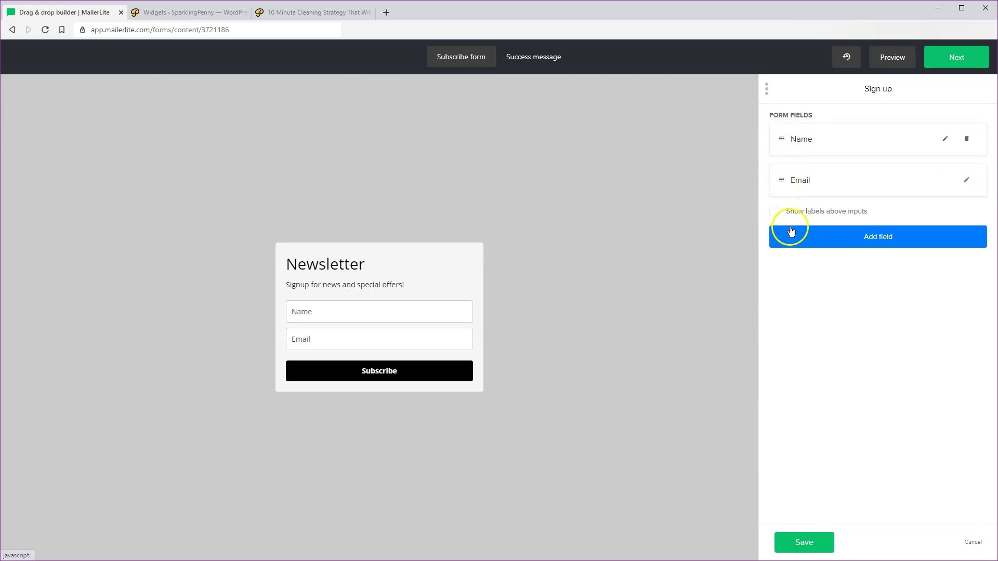
- Check the Name field's settings and save the sign-up form fields
left_click(944, 138)
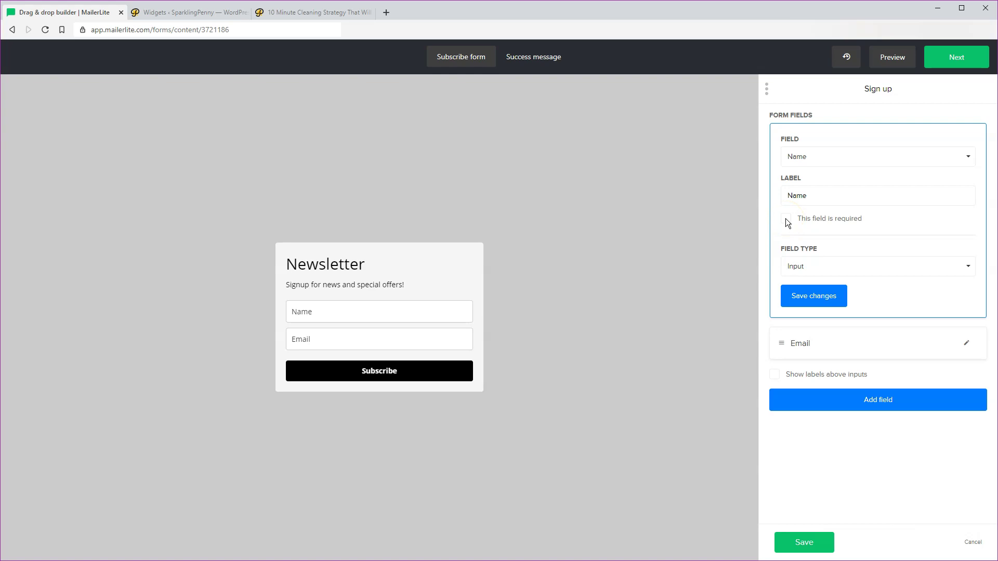
left_click(805, 296)
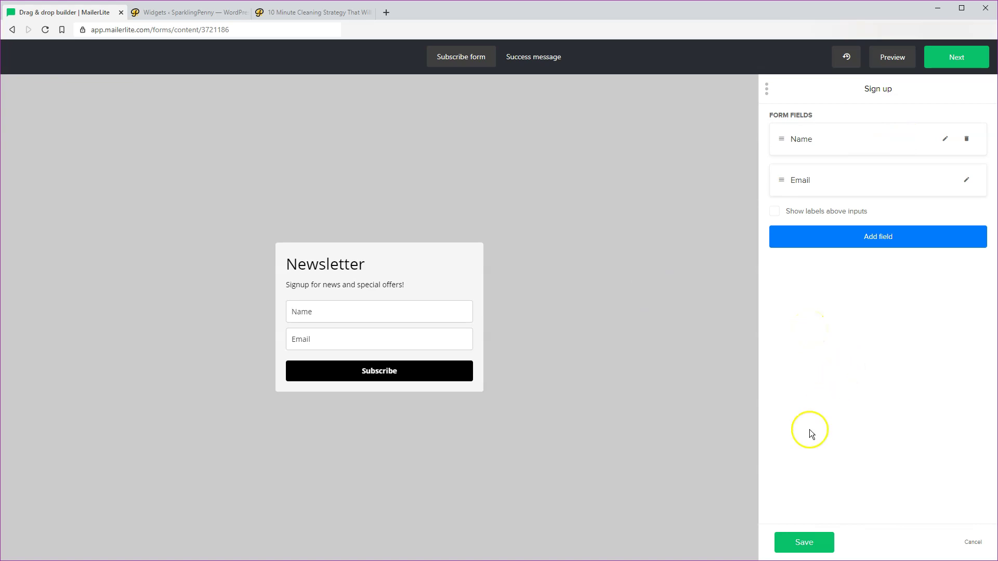
left_click(785, 537)
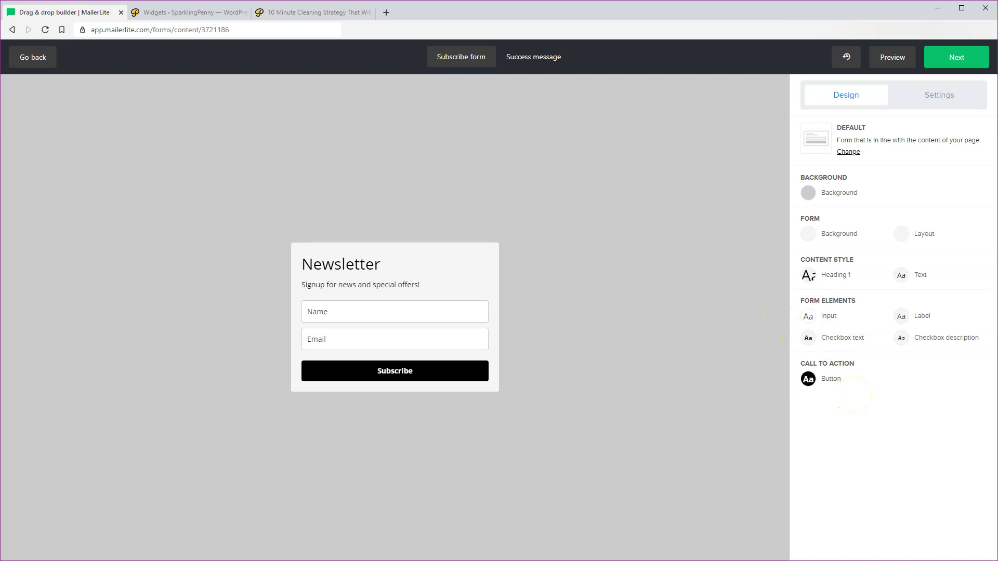
- Change the Subscribe button's background colour to red and save the button style
left_click(457, 373)
left_click(720, 295)
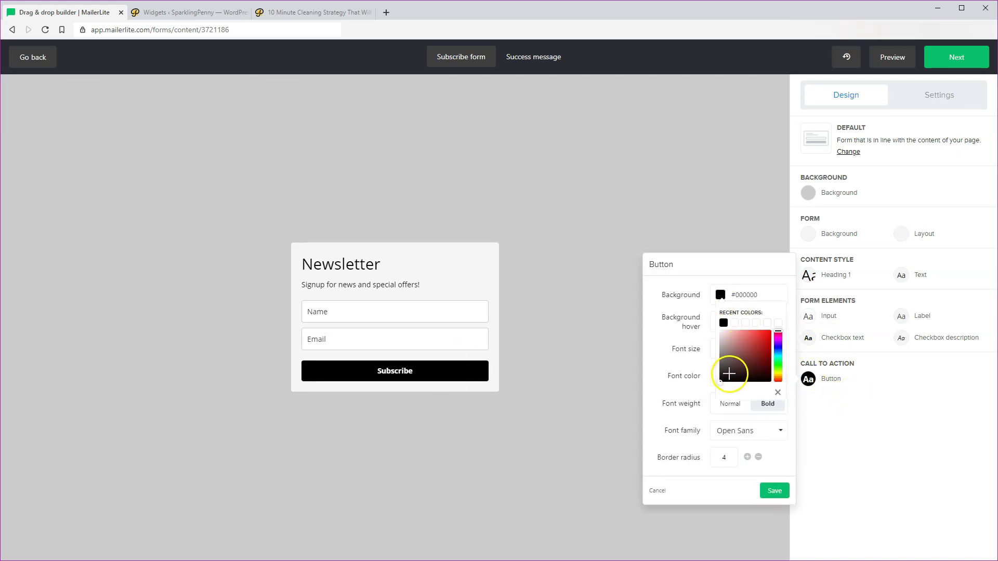
left_click(756, 342)
left_click(720, 295)
left_click(719, 295)
left_click(720, 294)
left_click(770, 491)
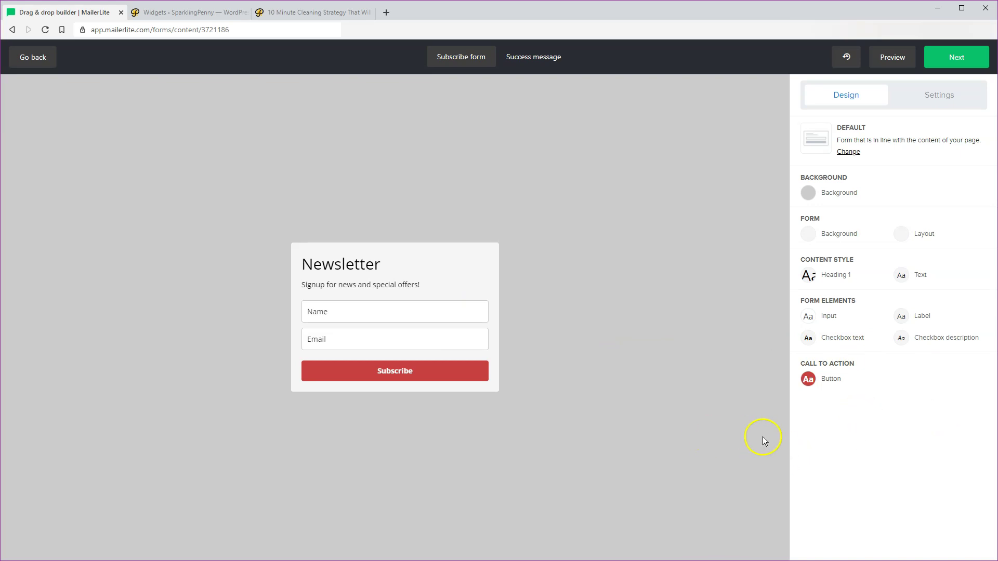
- Finish the form design and copy the form's HTML embed code to the clipboard
left_click(958, 60)
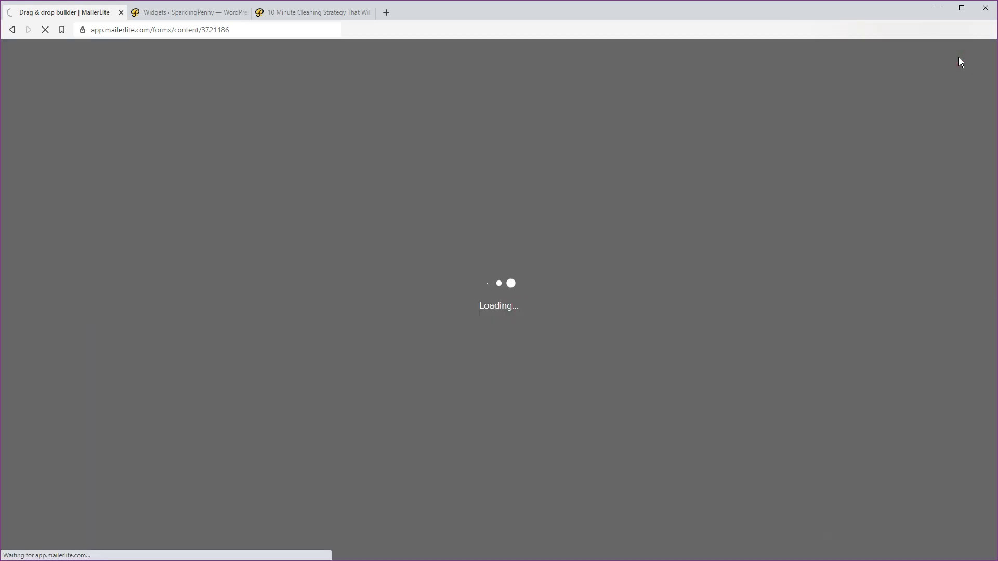
scroll(519, 357, "down", 1)
scroll(518, 353, "down", 4)
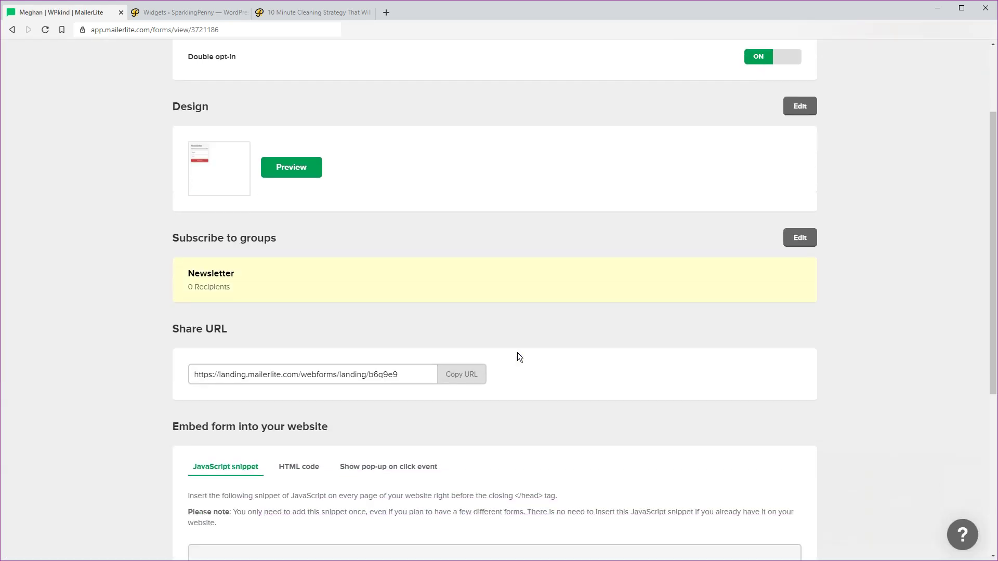
scroll(518, 352, "down", 2)
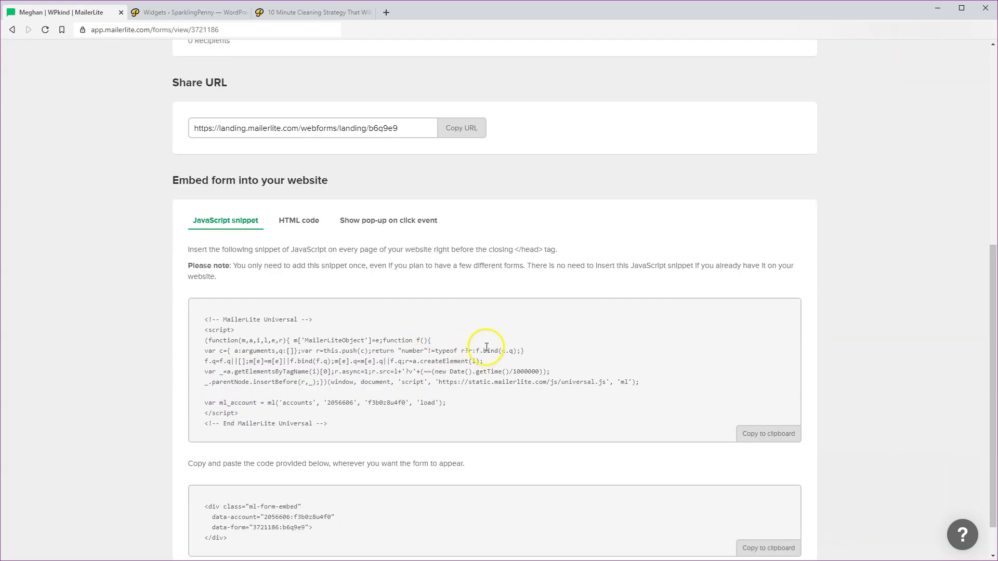
left_click(301, 221)
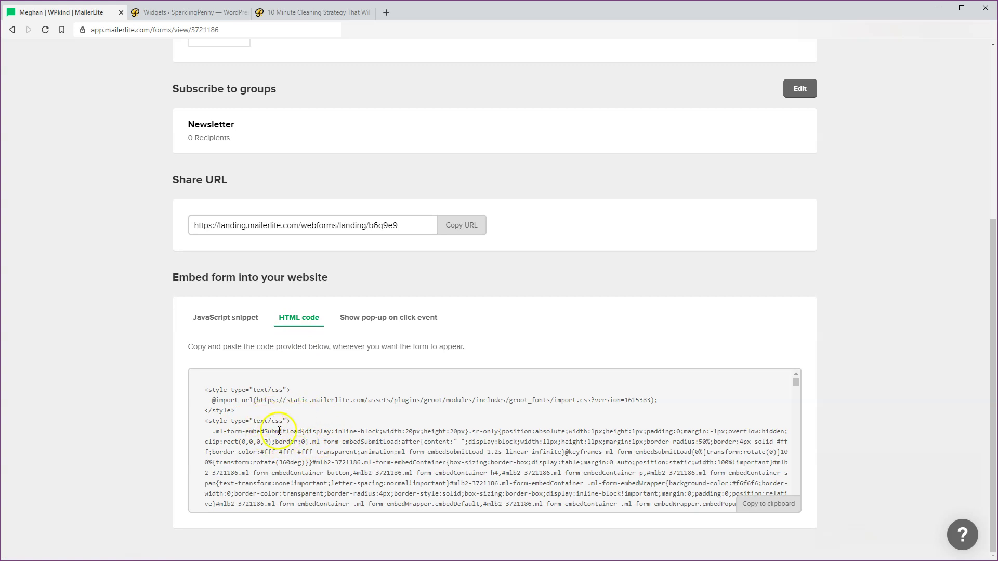
scroll(281, 427, "down", 1)
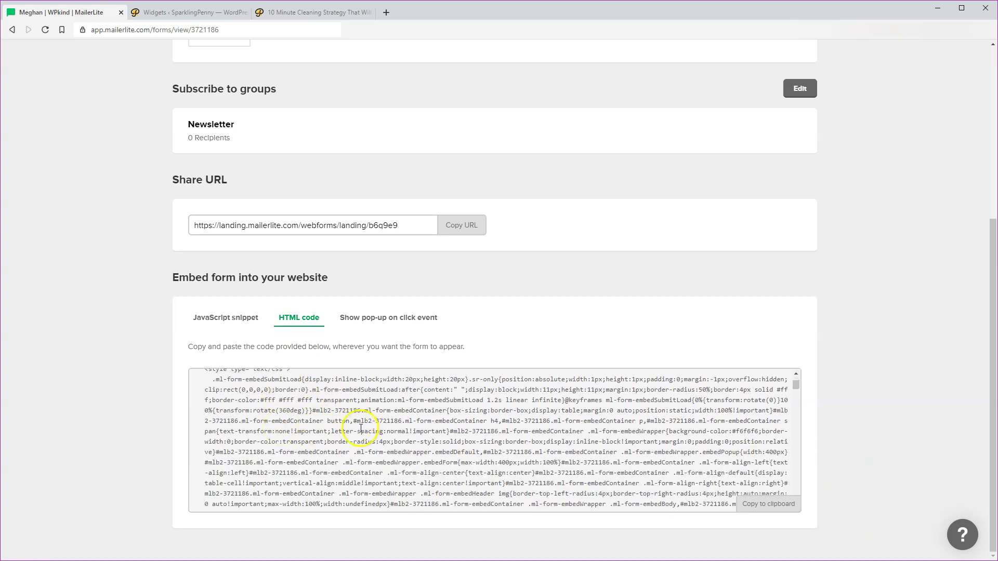
left_click(766, 505)
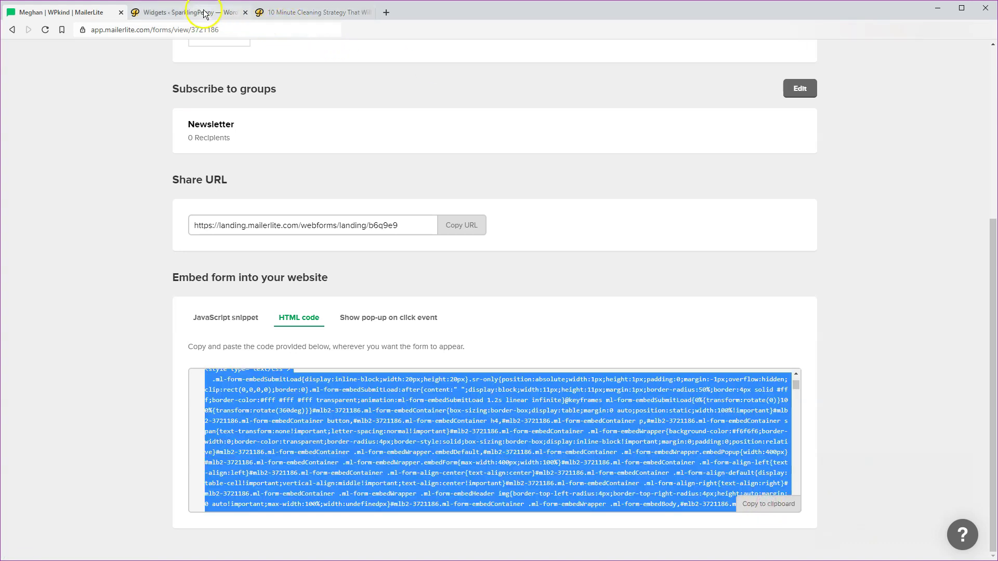
- Switch to the WordPress site and create a new page titled "Subscribe"
left_click(291, 16)
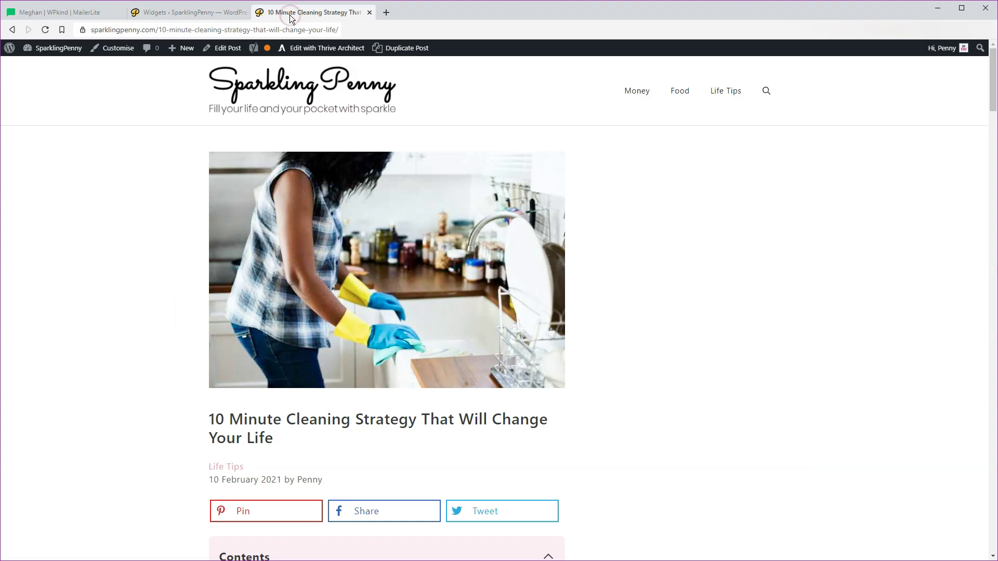
left_click(186, 50)
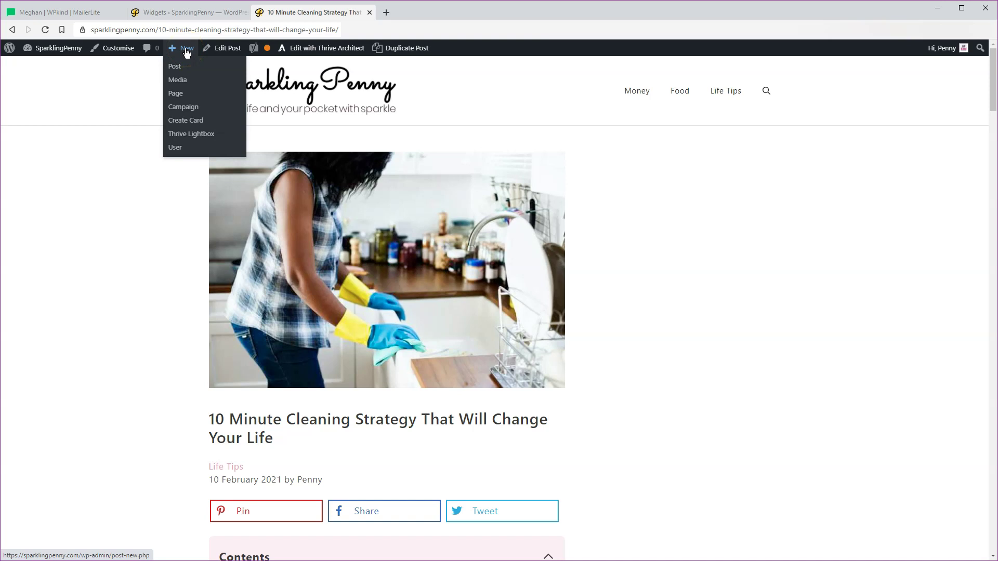
left_click(176, 94)
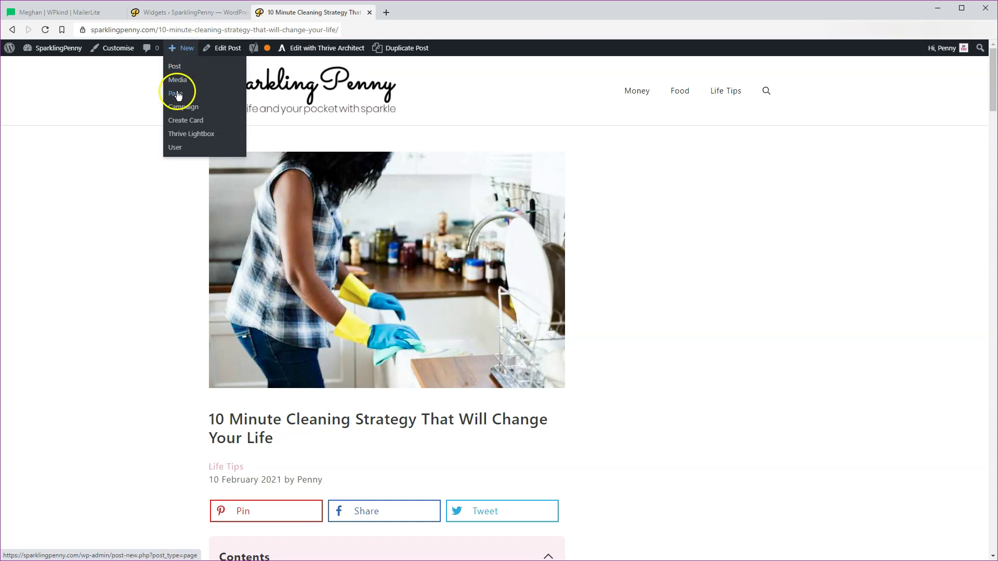
left_click(502, 164)
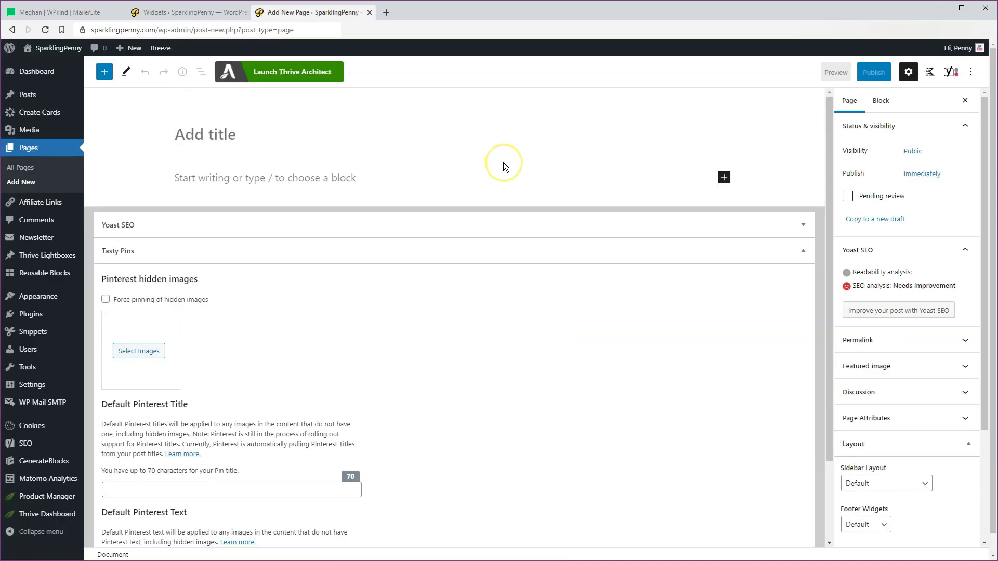
type("Sub")
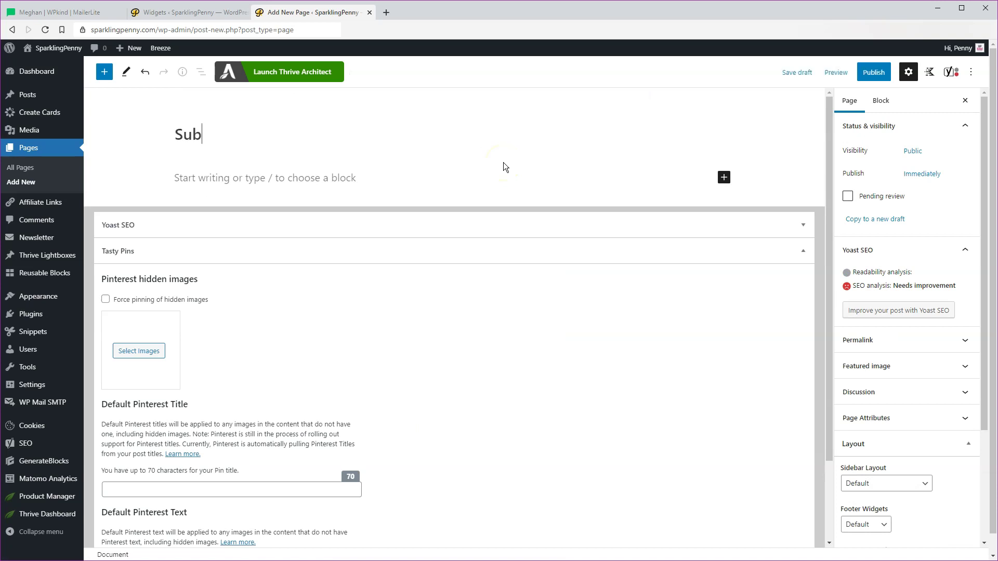
type("scribe")
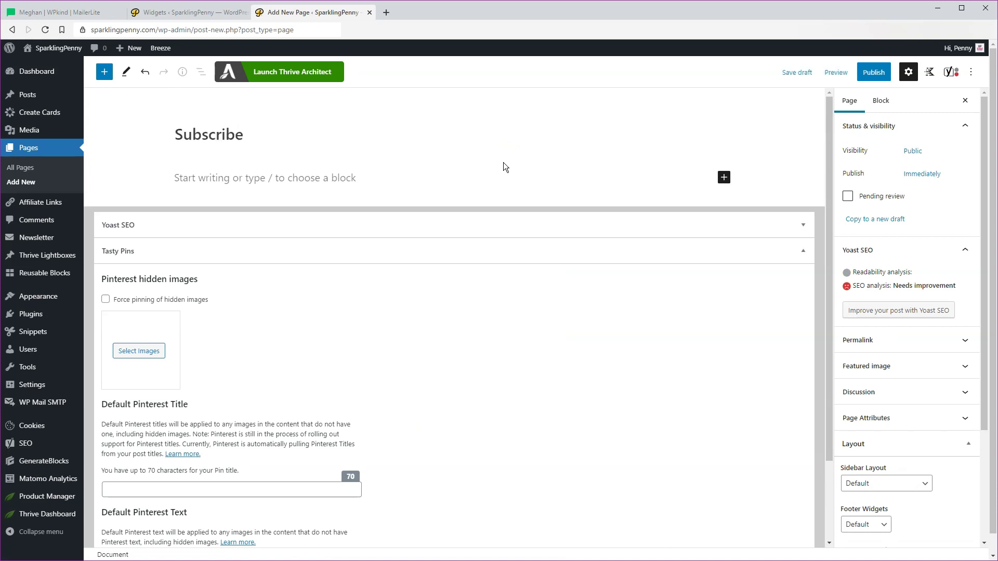
- Add the paragraph "I would love you to join my newsletter. Sign up here." below the page title
left_click(245, 185)
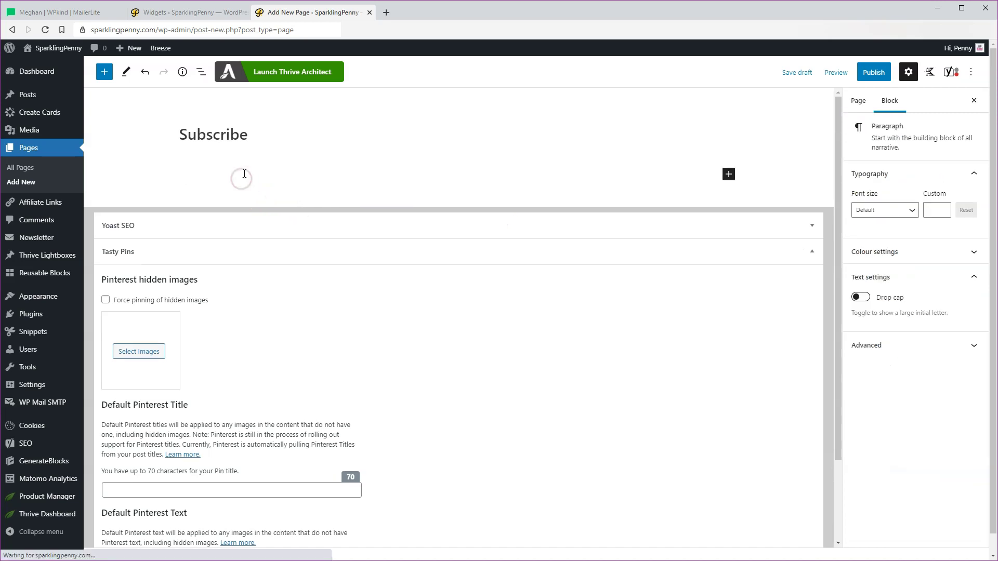
type("I would love you to ")
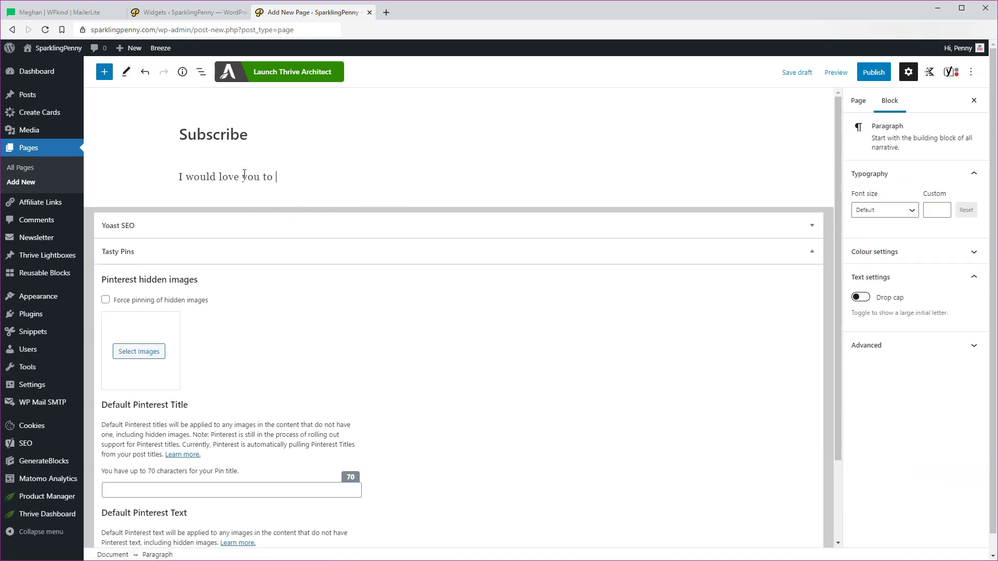
type("join my newsletter. Sign up here.")
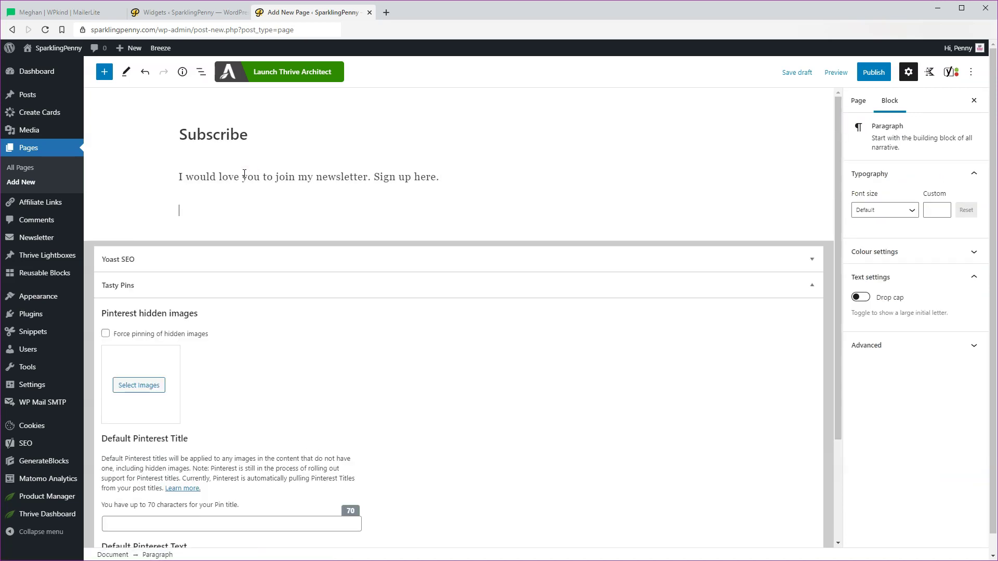
- Insert a Custom HTML block below the paragraph and paste the copied form embed code into it
type("/")
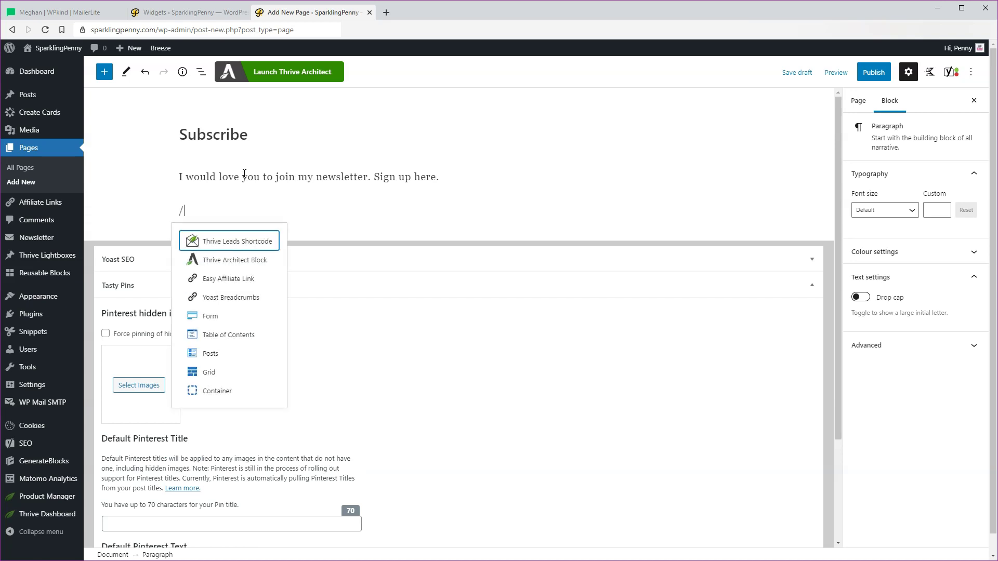
type("custom")
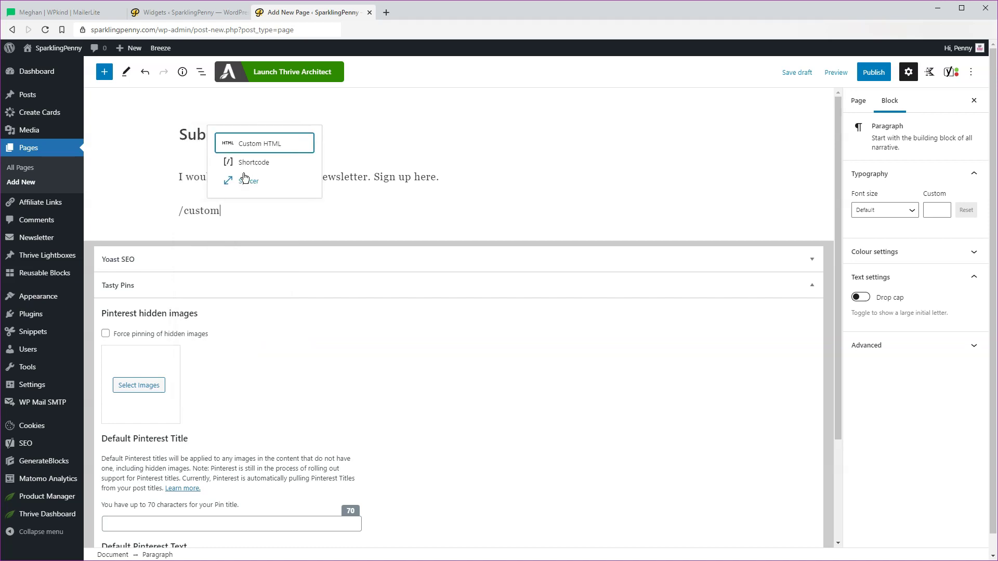
key("Return")
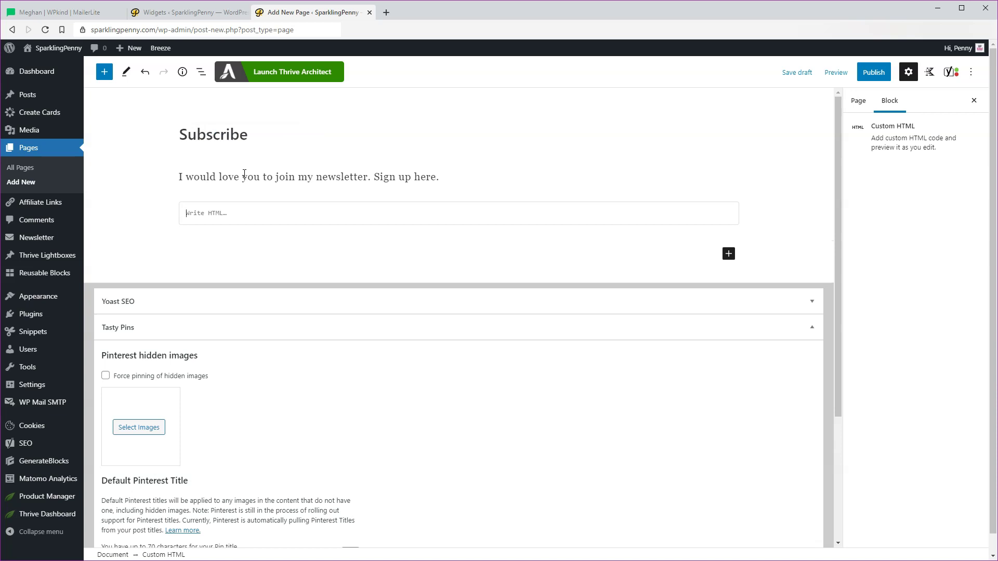
key("ctrl+v")
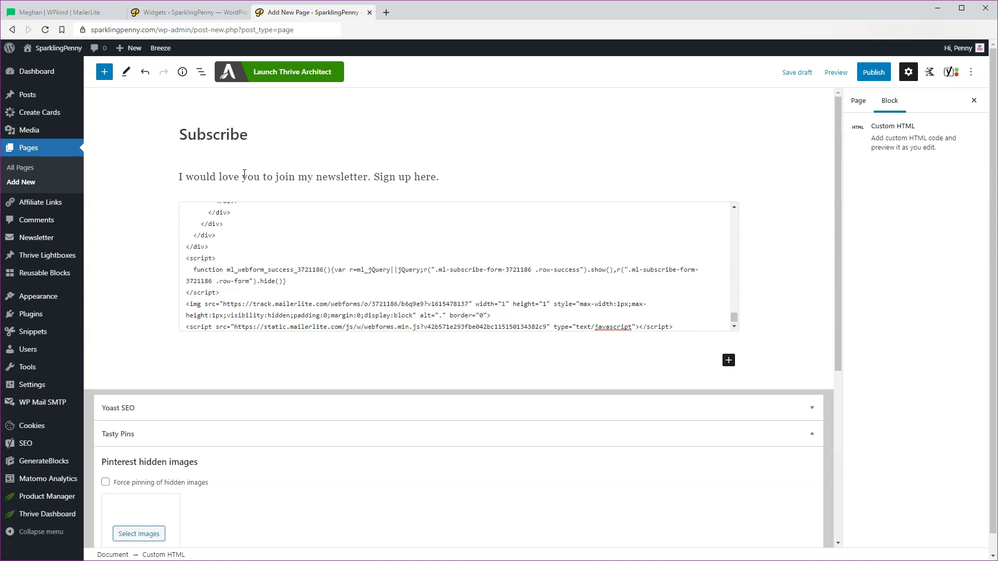
- Save the Subscribe page as a draft and preview the embedded sign-up form
left_click(798, 73)
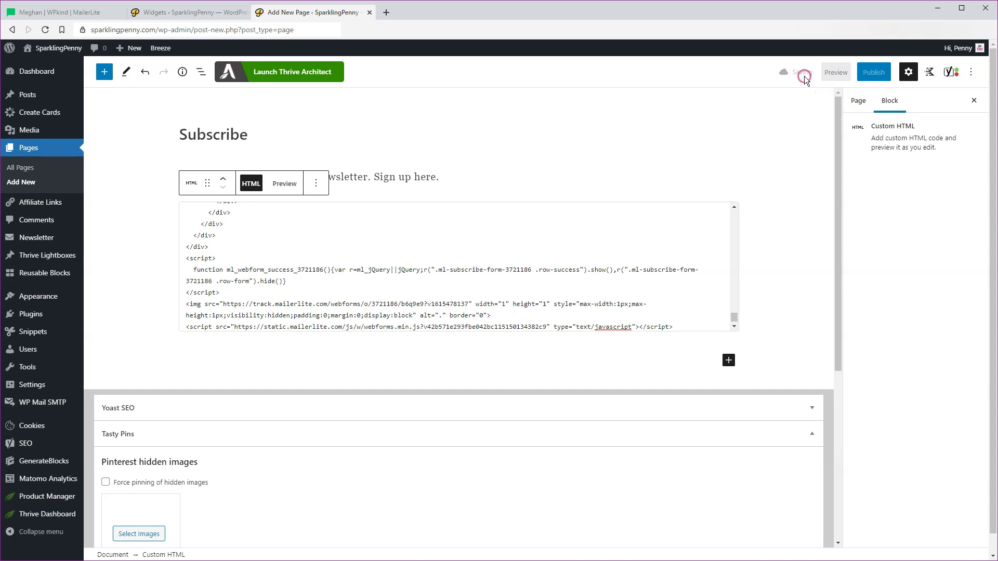
left_click(834, 72)
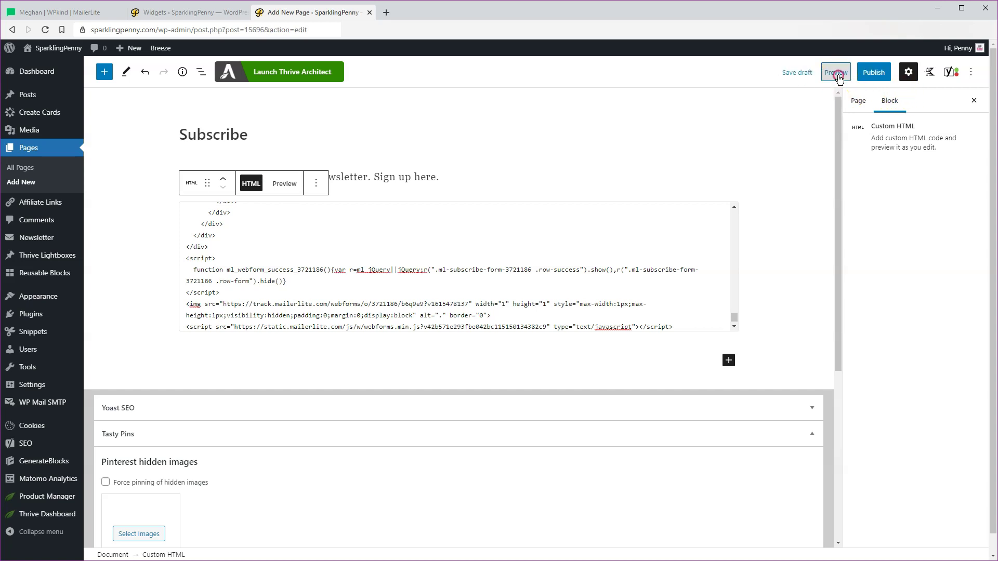
left_click(788, 168)
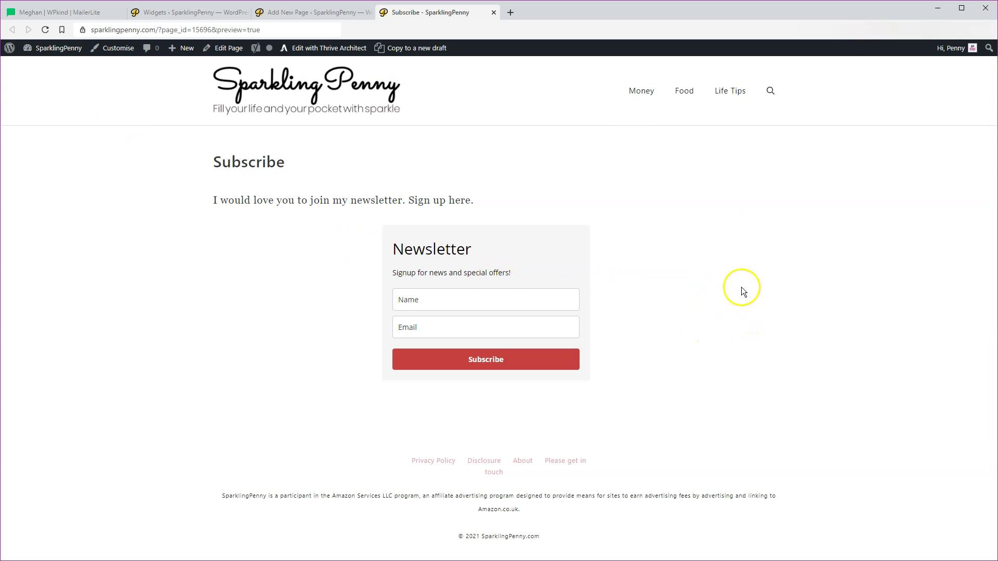
- Open the "10 Minute Cleaning Strategy That Will Change Your Life" post from the home page and examine its sidebar area
left_click(328, 93)
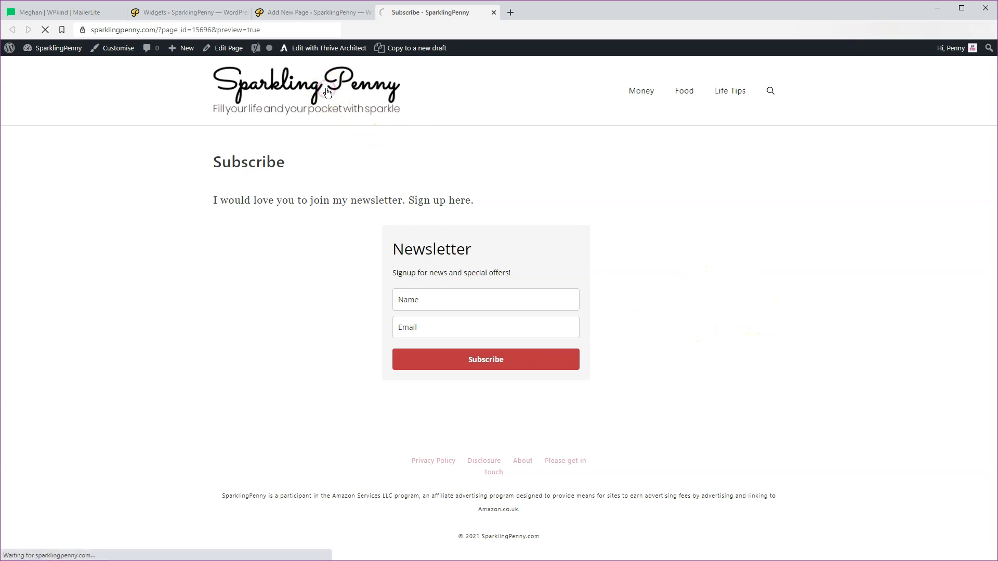
left_click(320, 161)
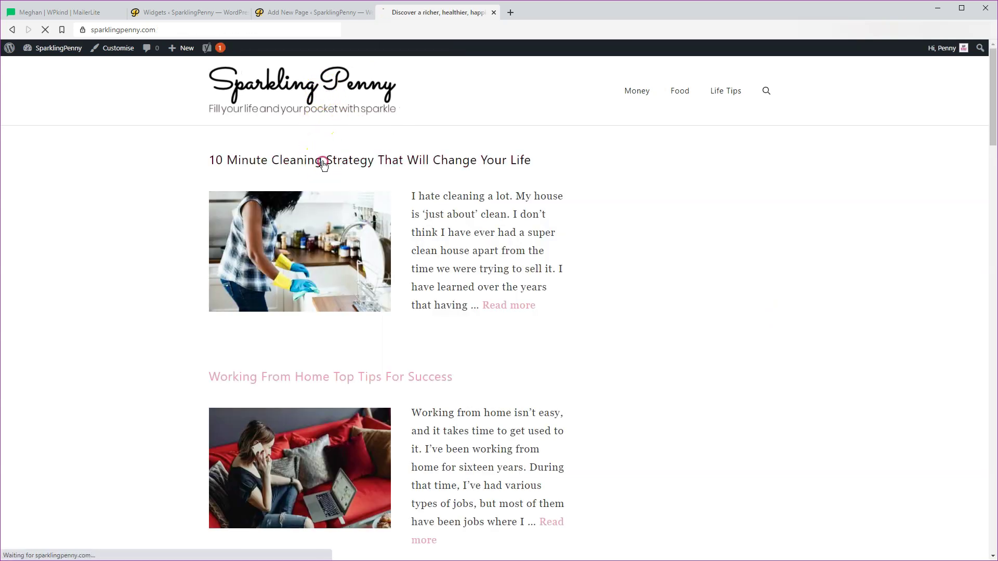
left_click(666, 176)
left_click(679, 295)
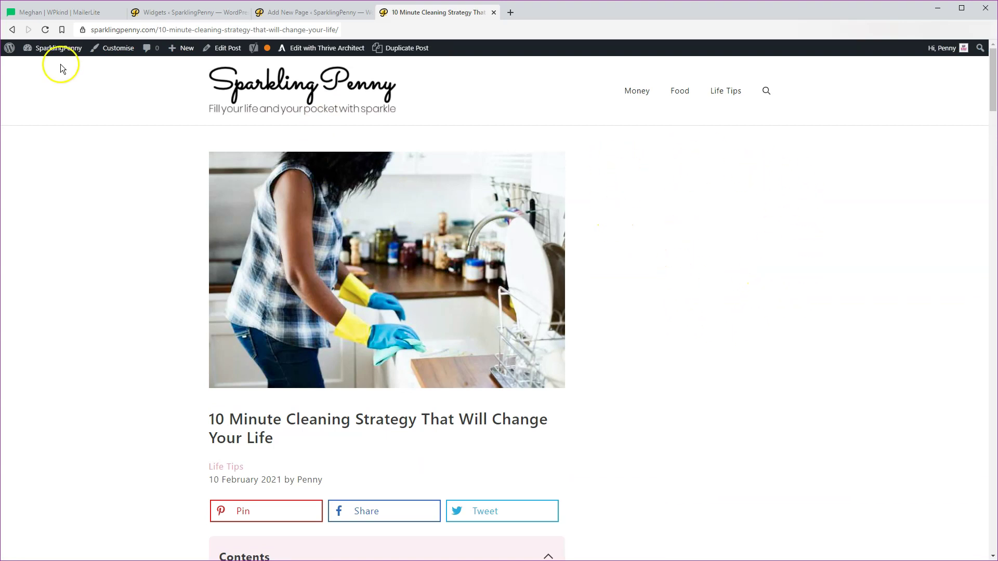
- Add a Custom HTML widget to the Right Sidebar in WordPress, paste the form embed code as its content, and save it
left_click(180, 13)
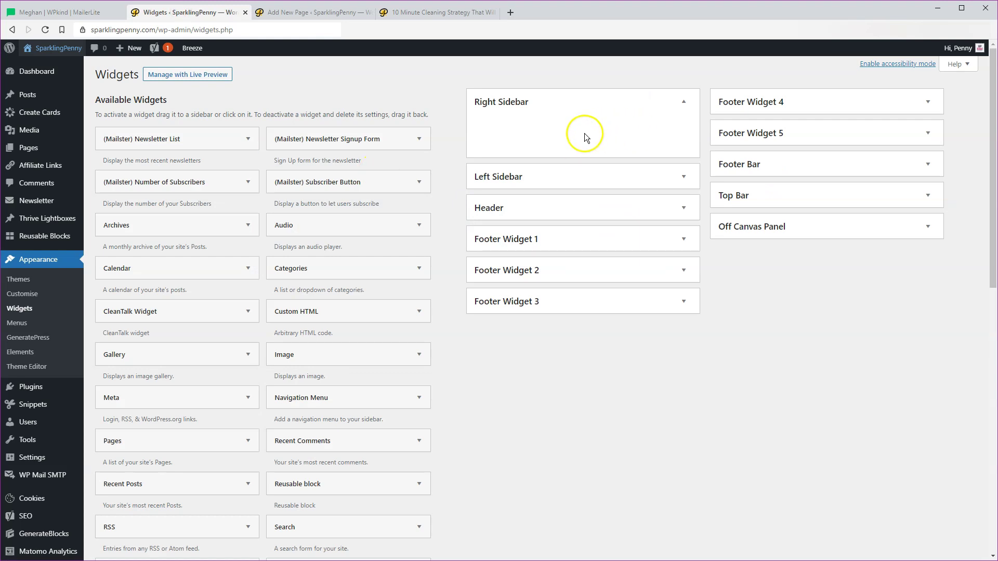
left_click_drag(331, 301, 533, 129)
left_click(535, 196)
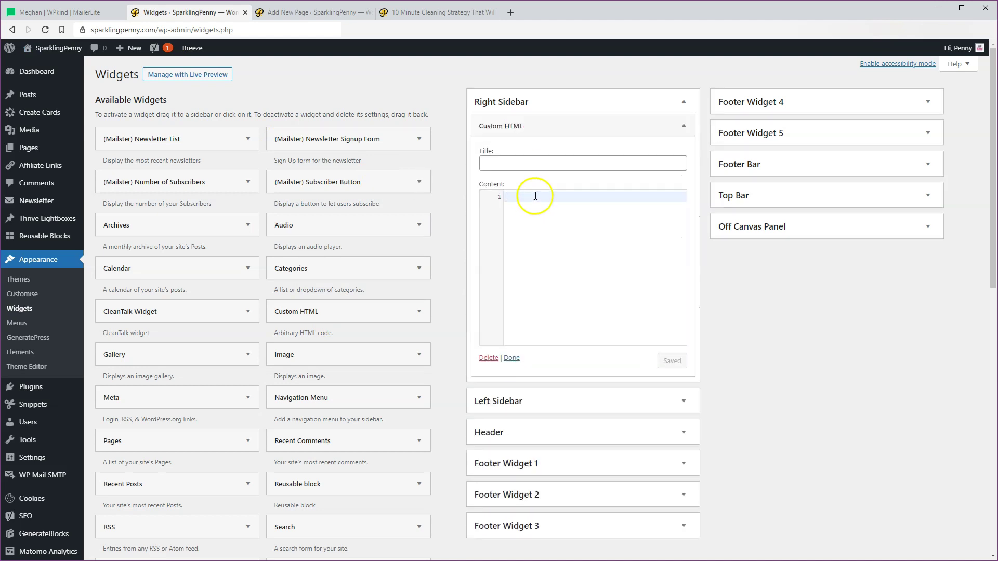
key("ctrl+v")
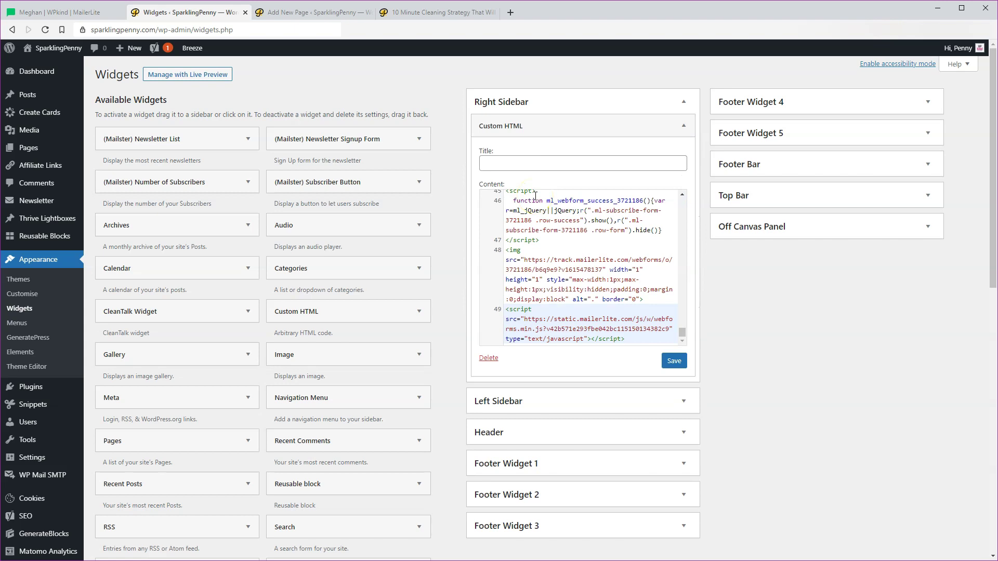
left_click(675, 362)
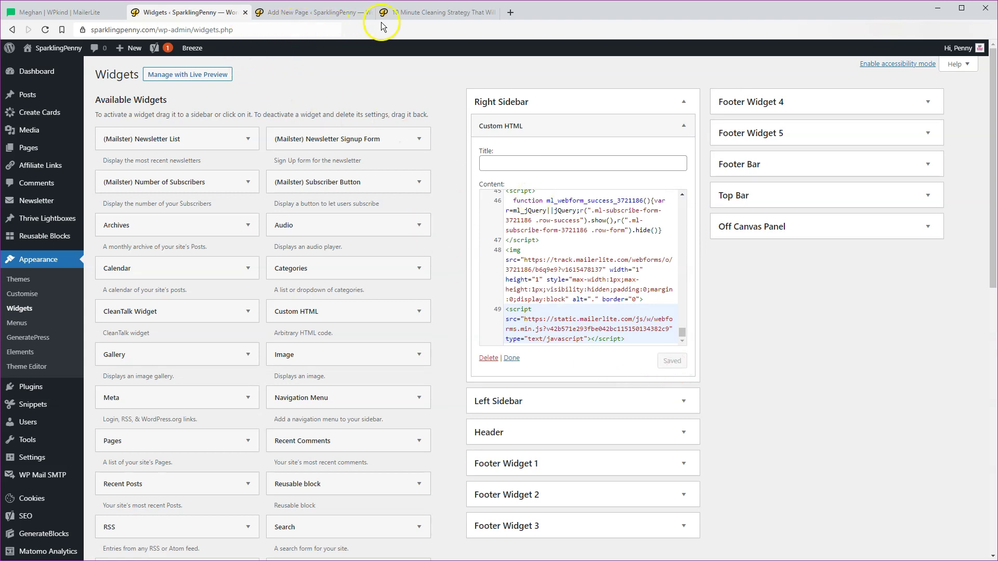
- Reload the cleaning strategy post to check the sidebar sign-up form, and view the site's home page
left_click(404, 14)
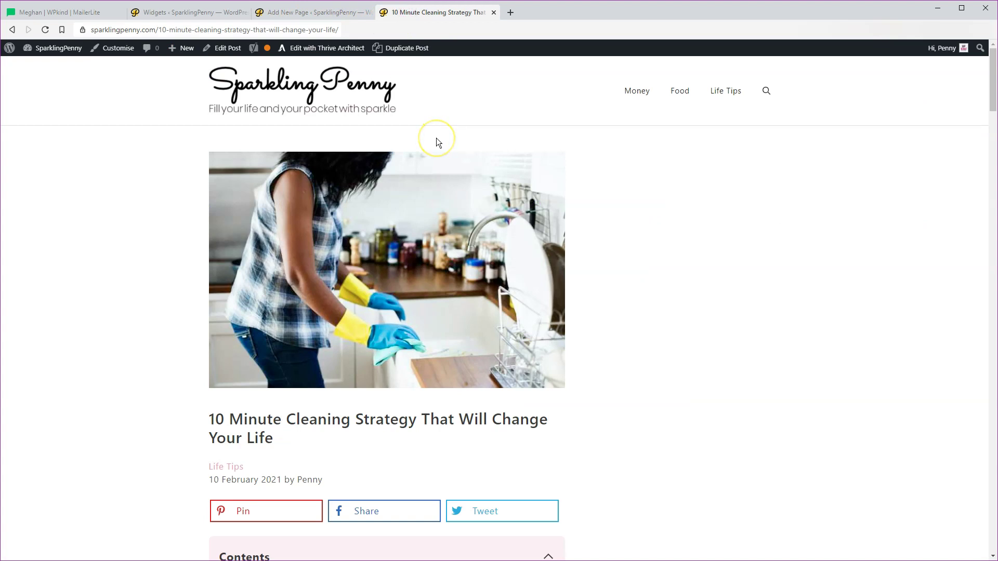
key("F5")
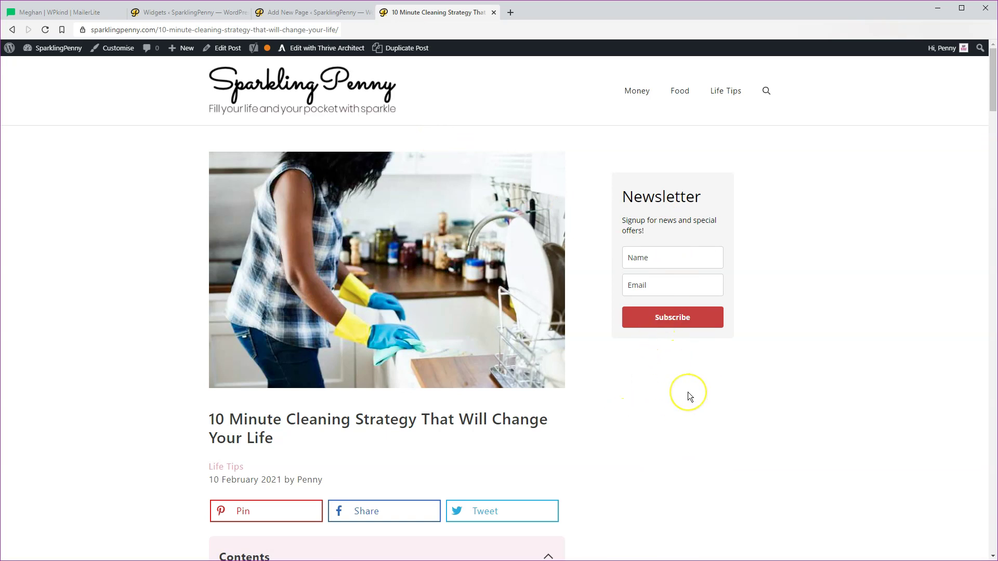
left_click(294, 89)
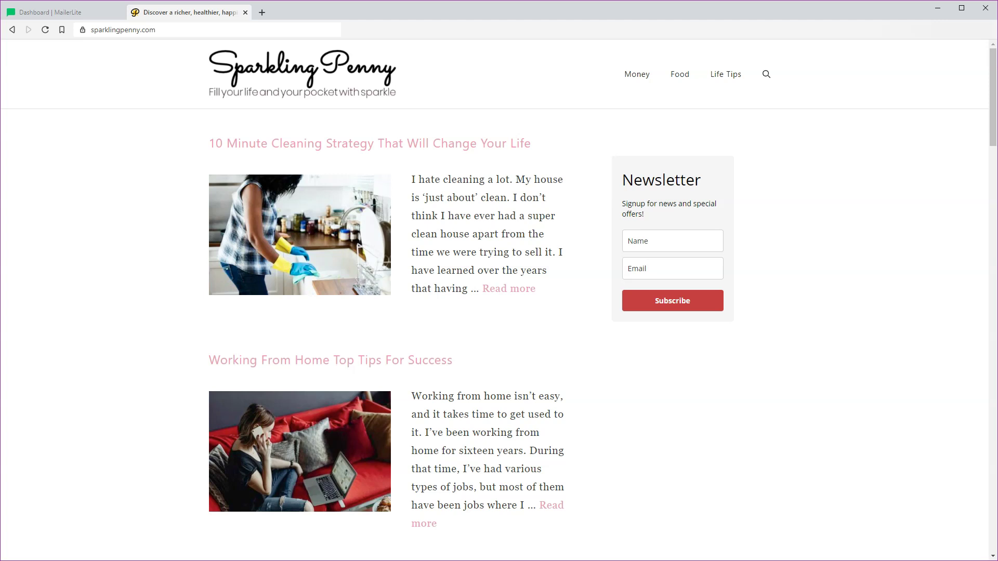
- Switch to MailerLite and create a new automation workflow named "Welcome message"
left_click(69, 12)
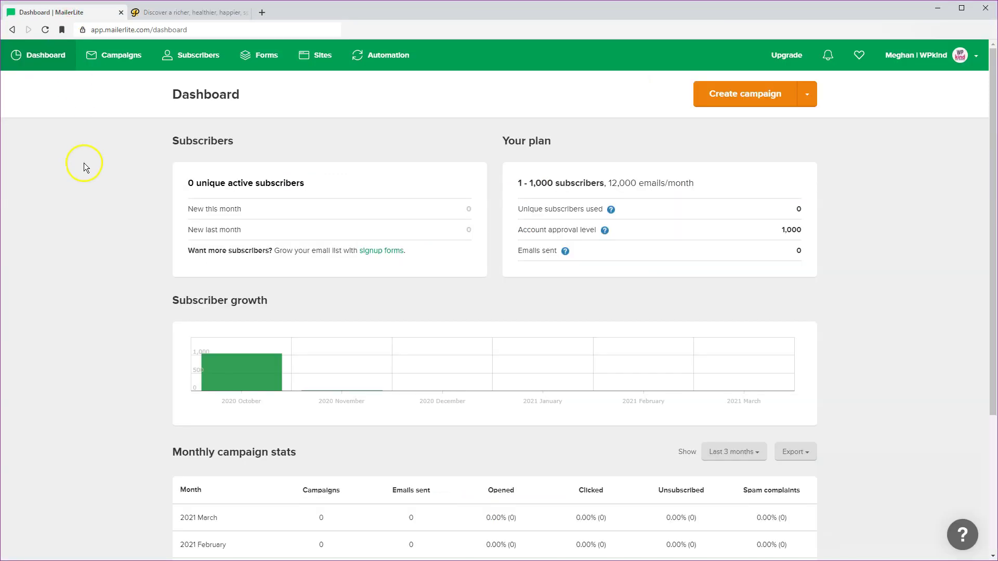
left_click(385, 61)
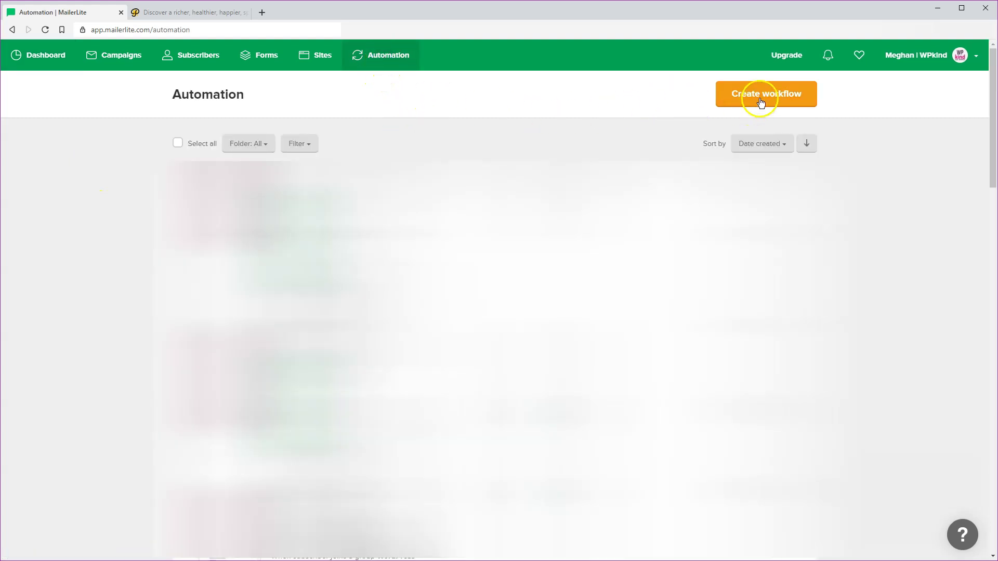
left_click(757, 100)
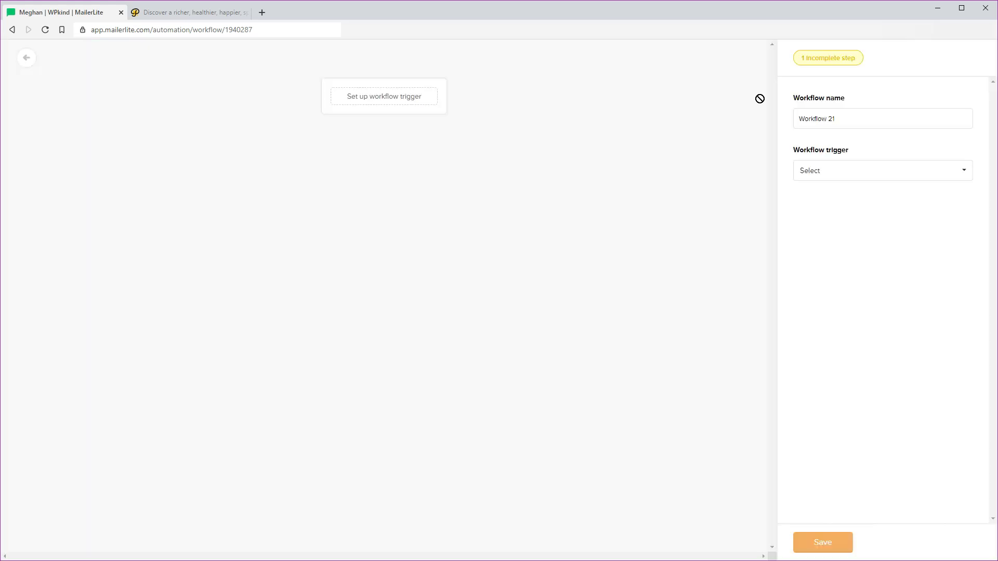
triple_click(848, 121)
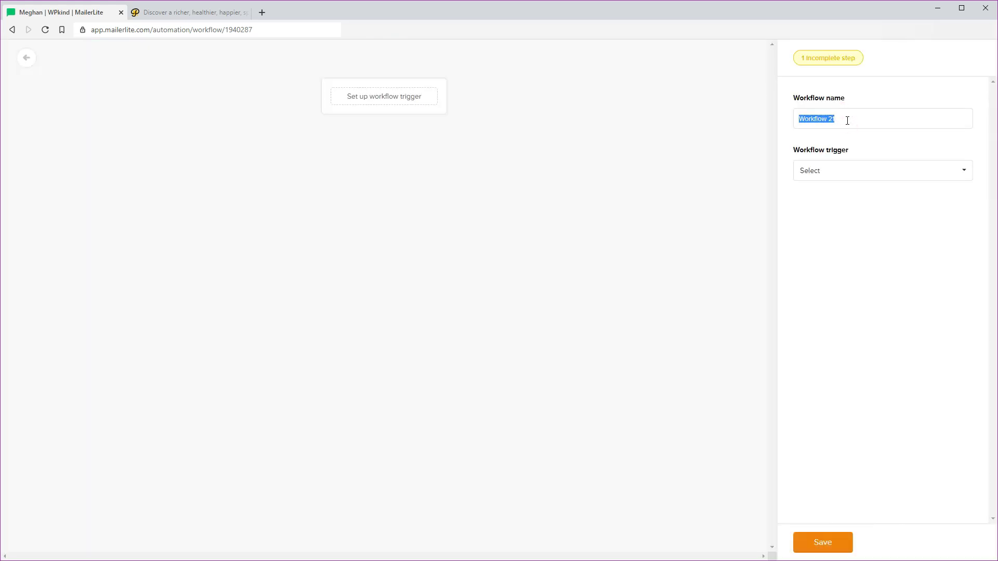
type("Welcome message")
- Set the workflow trigger to "When subscriber joins a group" with the Newsletter group, and save the trigger
left_click(834, 173)
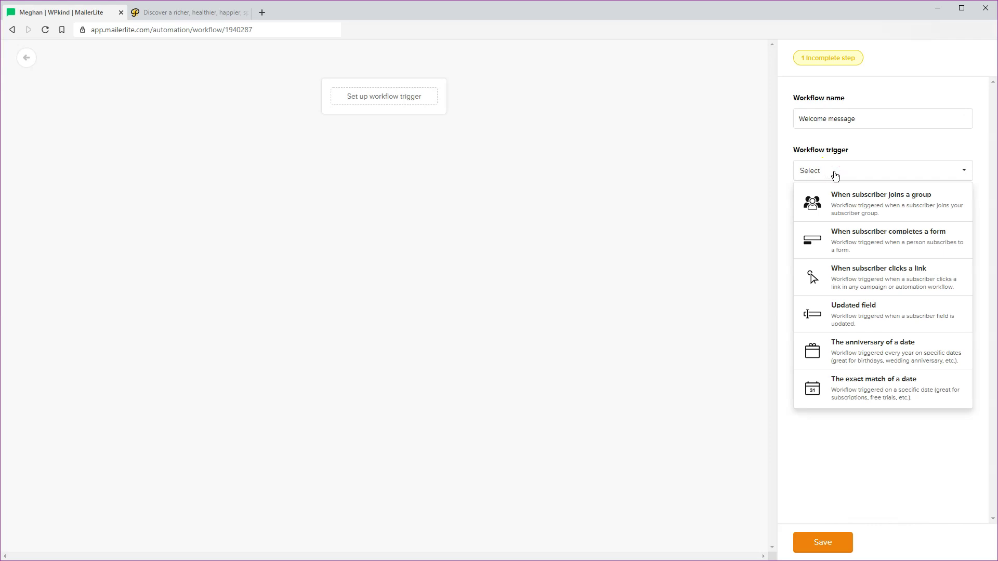
left_click(849, 205)
left_click(849, 224)
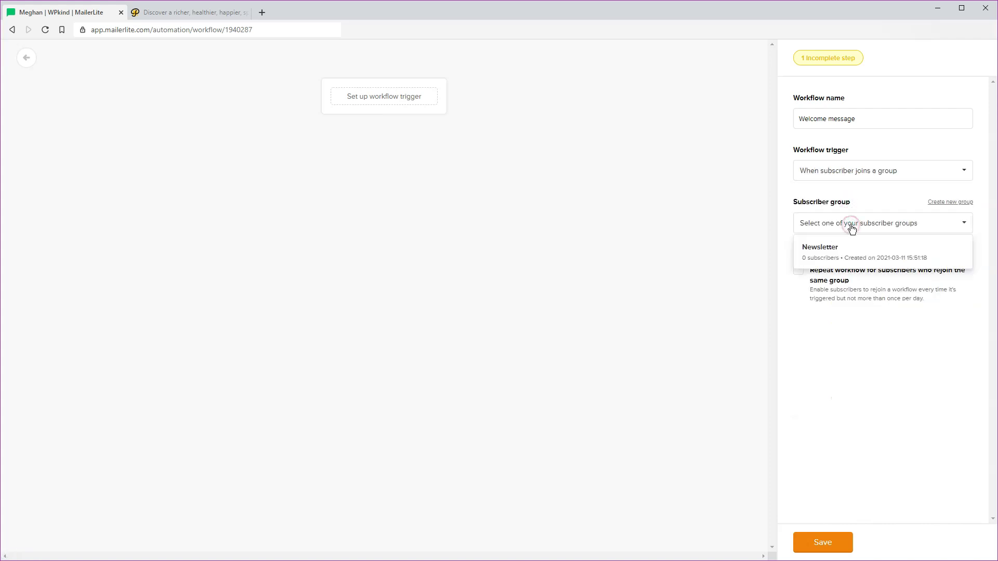
left_click(848, 257)
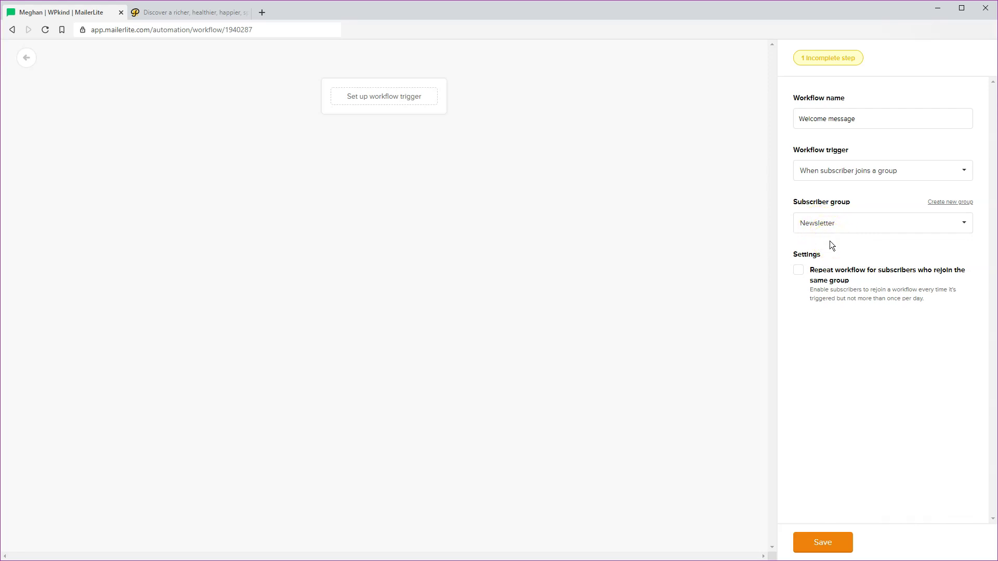
left_click(823, 544)
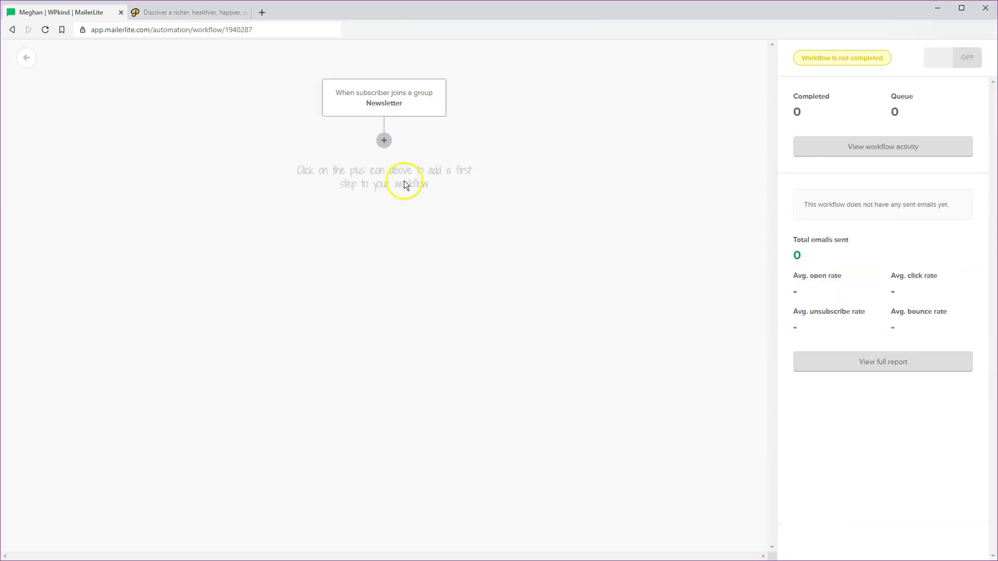
- Add an email step after the Newsletter trigger and set its subject to "Welcome to SparklingPenny!"
left_click(384, 143)
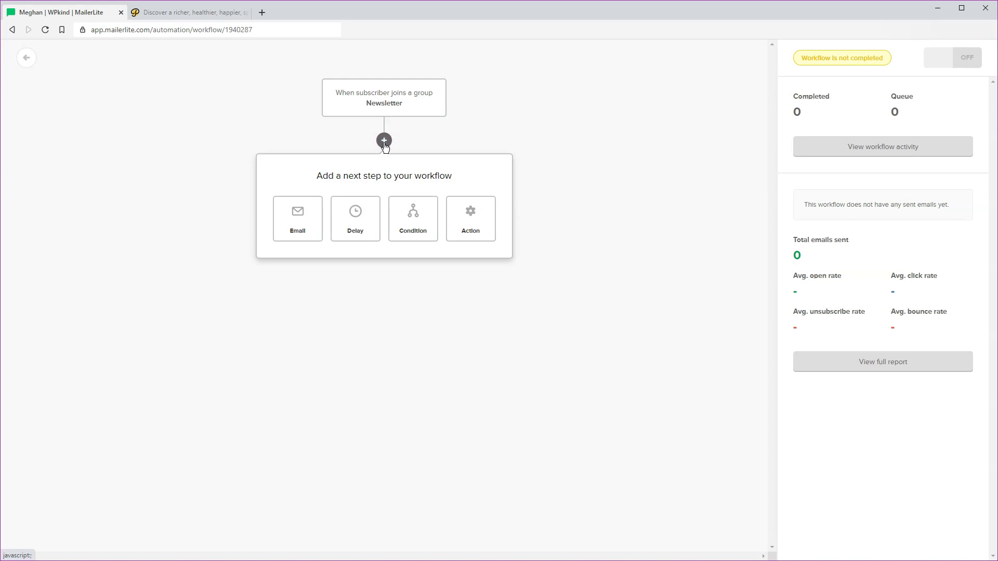
left_click(298, 214)
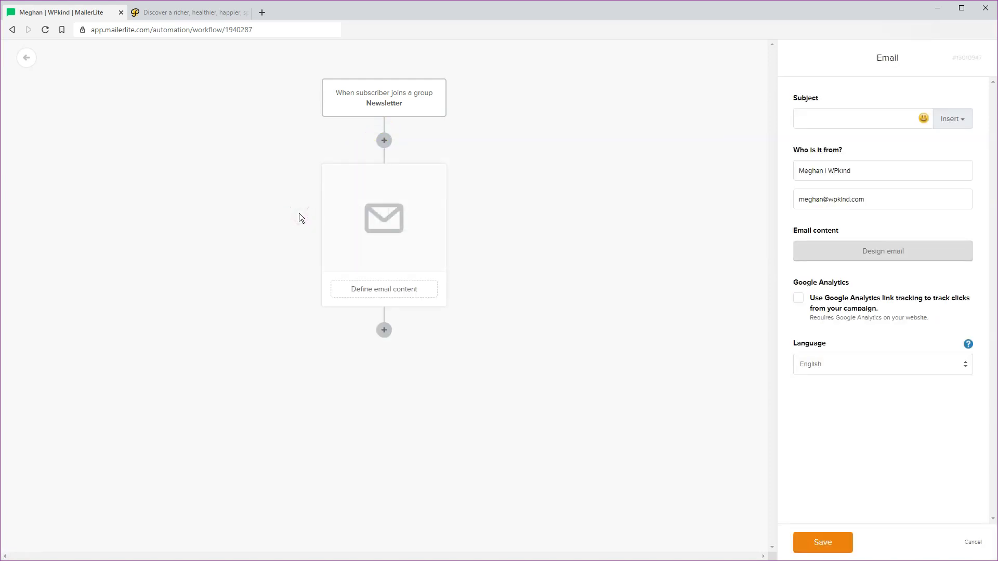
left_click(826, 116)
type("Welcome to SparklingPenny!")
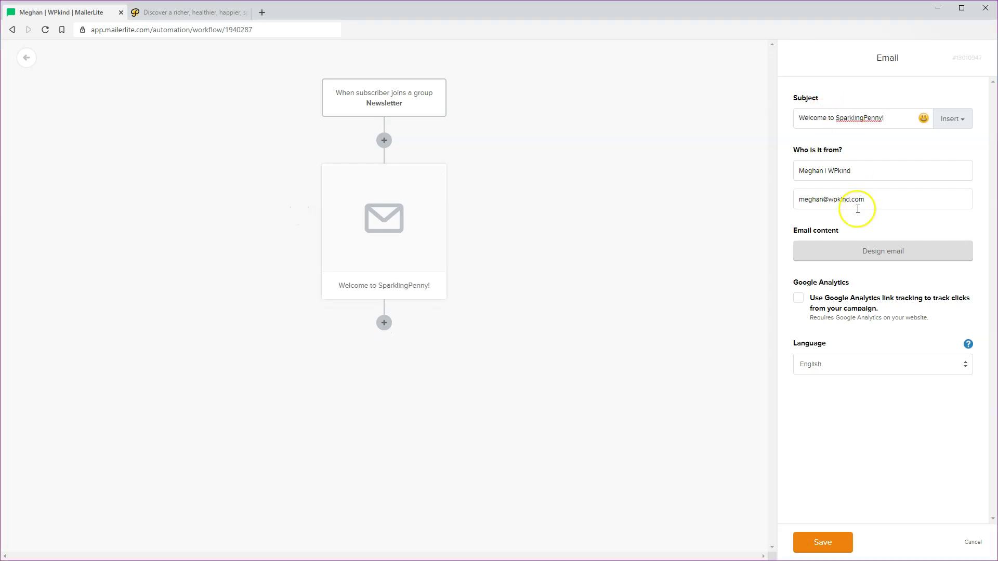
- Start designing the welcome email's content as a new design in the Drag & drop editor
left_click(854, 253)
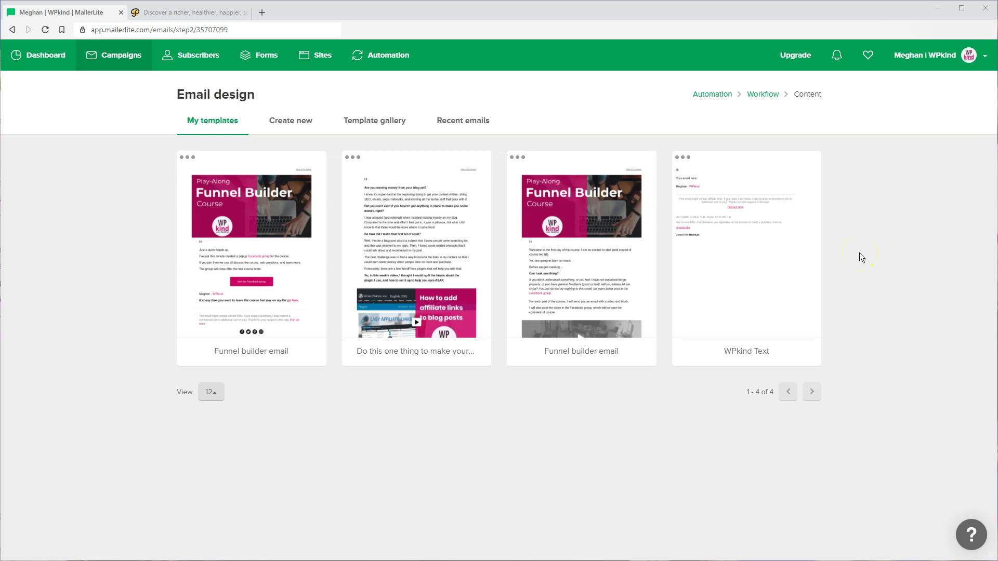
left_click(294, 125)
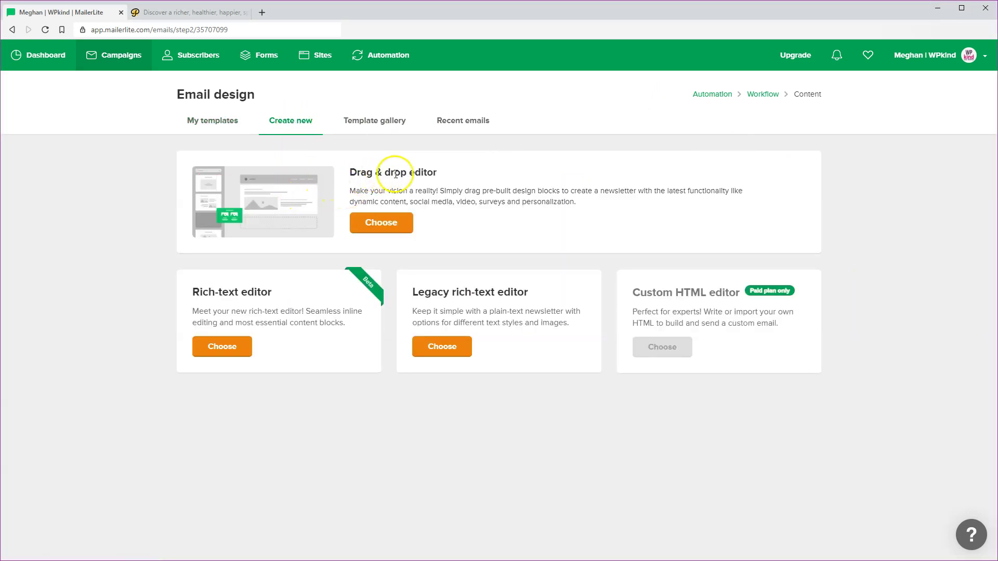
left_click(393, 227)
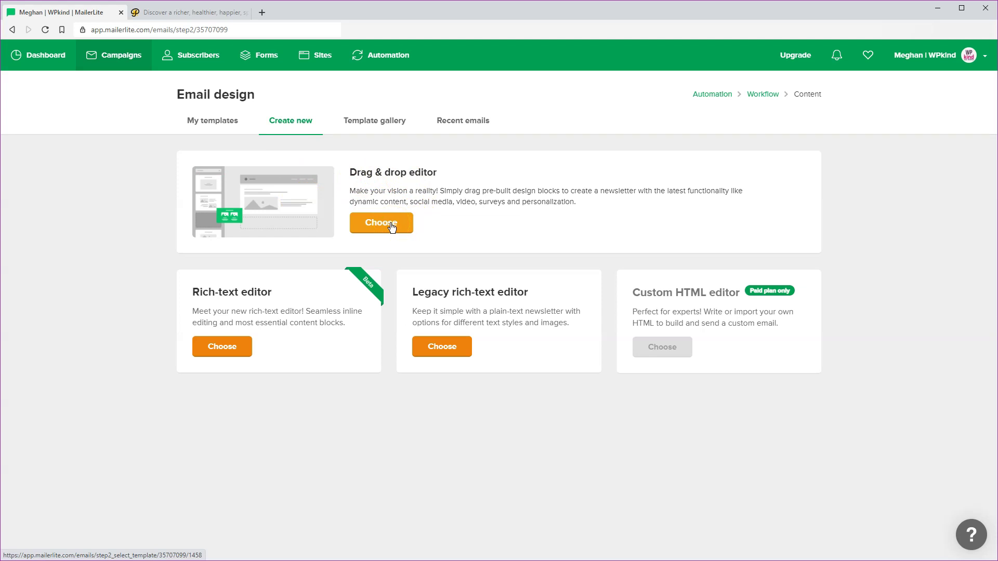
left_click(391, 227)
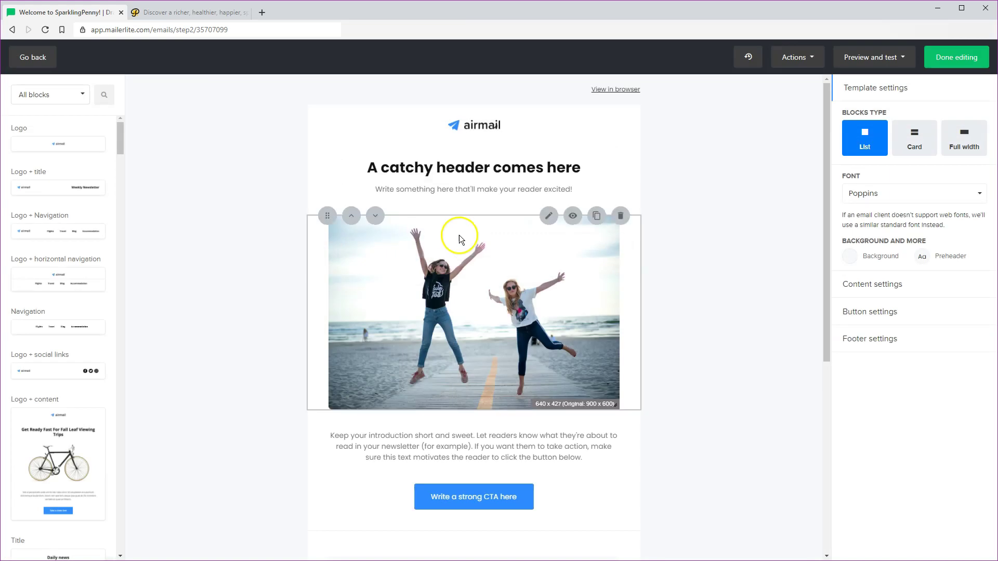
- Open the introduction text block below the photo for editing, then save the block and finish editing the email design
scroll(463, 236, "down", 2)
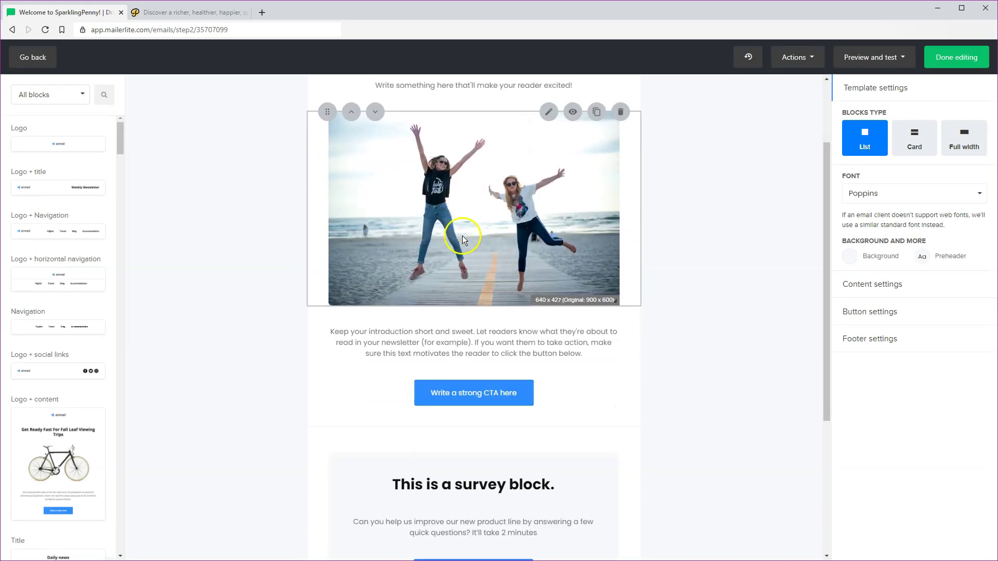
left_click(491, 332)
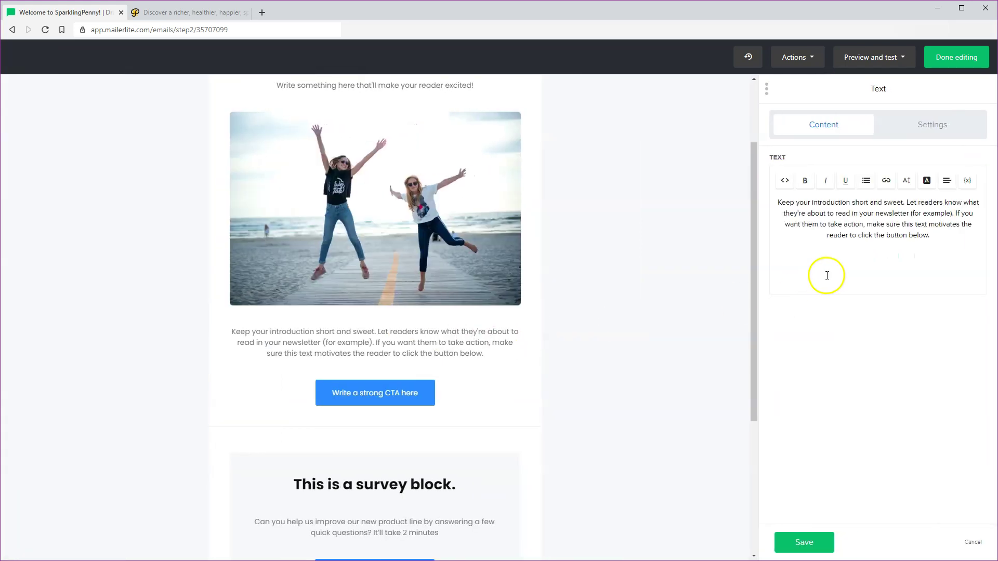
left_click(858, 248)
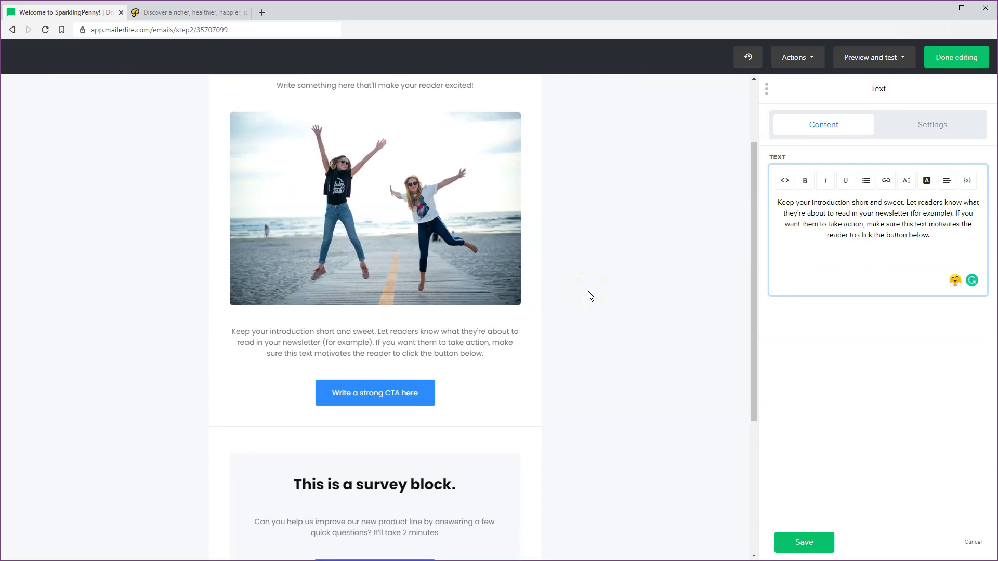
scroll(588, 291, "up", 2)
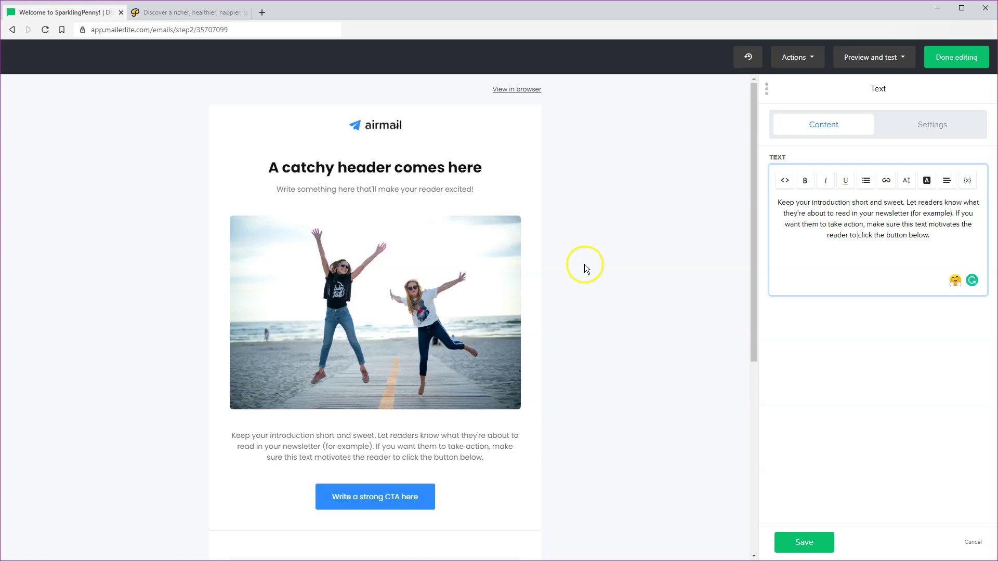
mouse_move(495, 265)
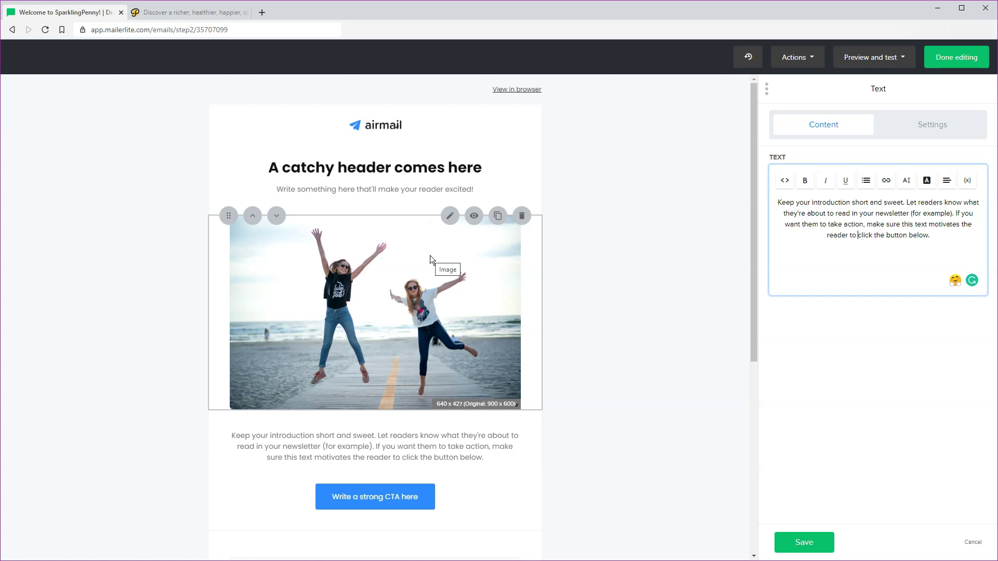
left_click(553, 286)
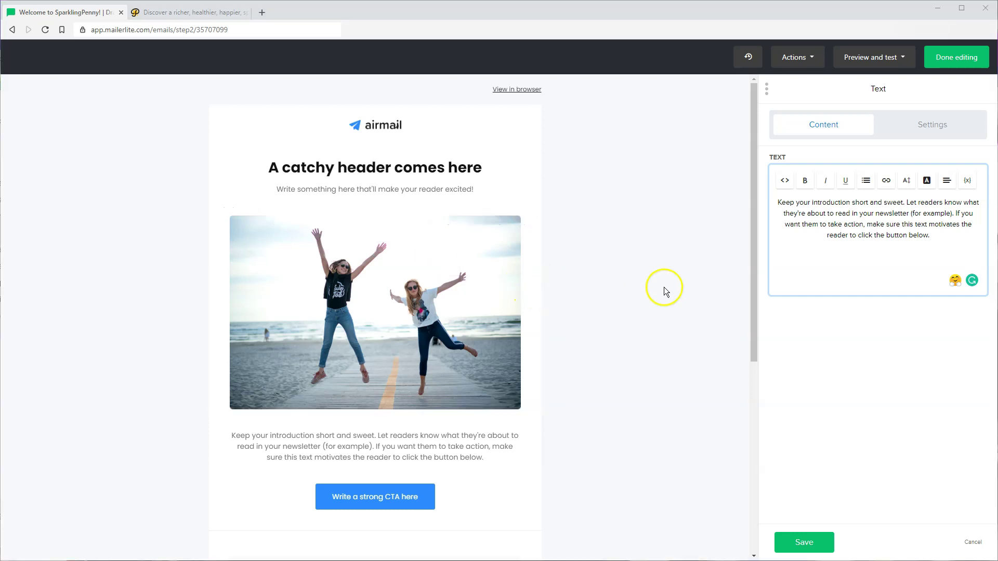
mouse_move(406, 165)
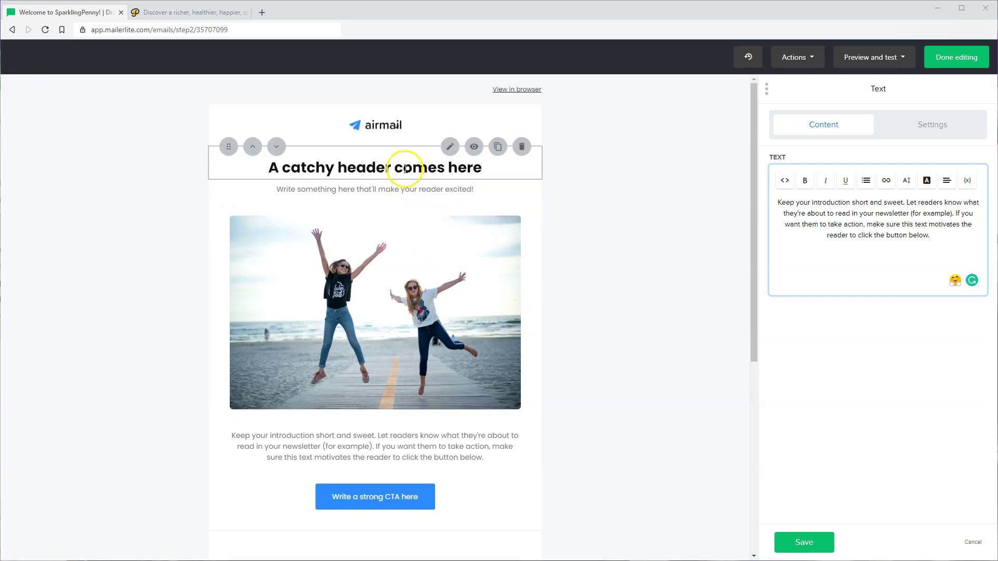
mouse_move(396, 503)
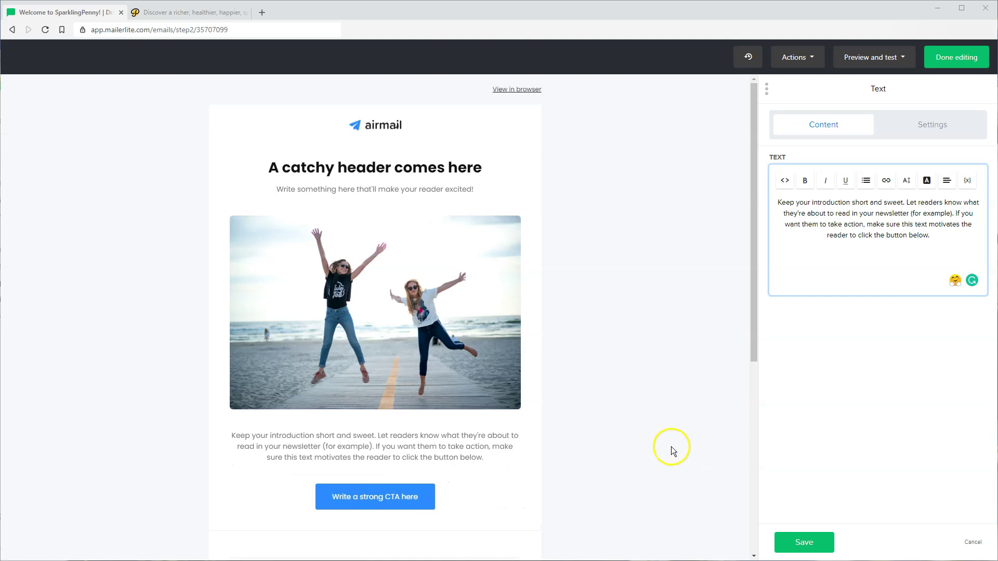
left_click(811, 542)
left_click(944, 61)
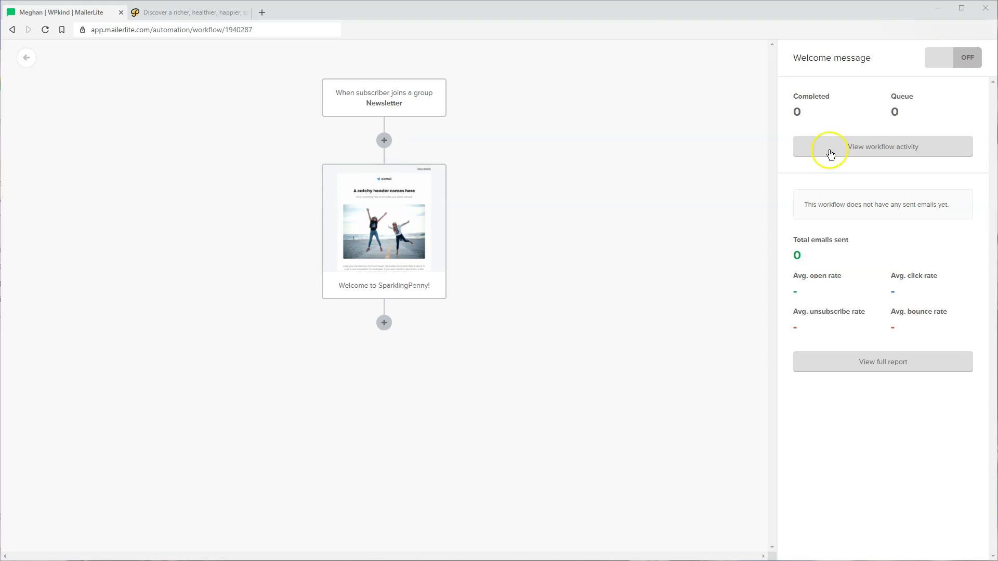
- View the step types that can follow the welcome email, and switch the "Welcome message" workflow on
left_click(385, 323)
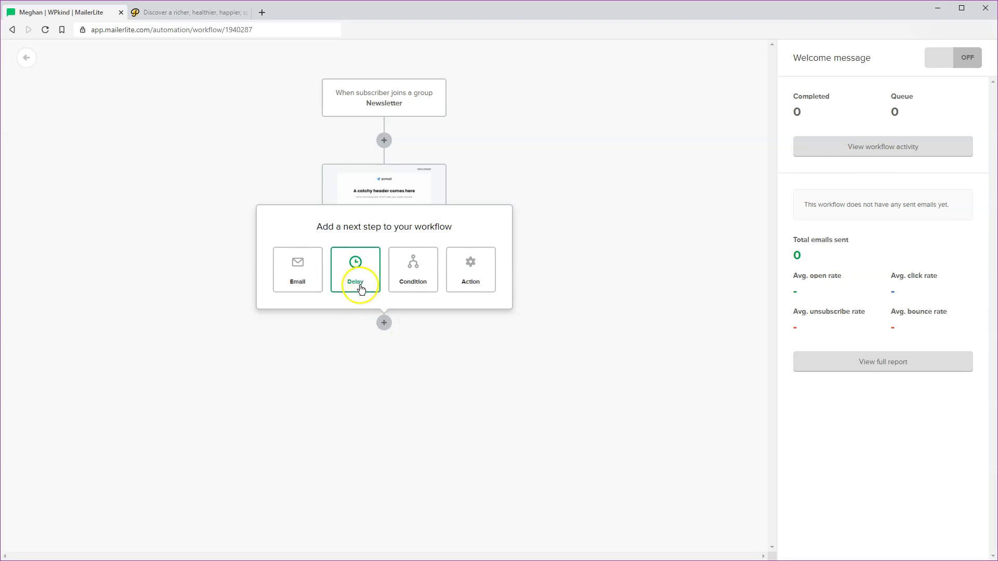
left_click(423, 372)
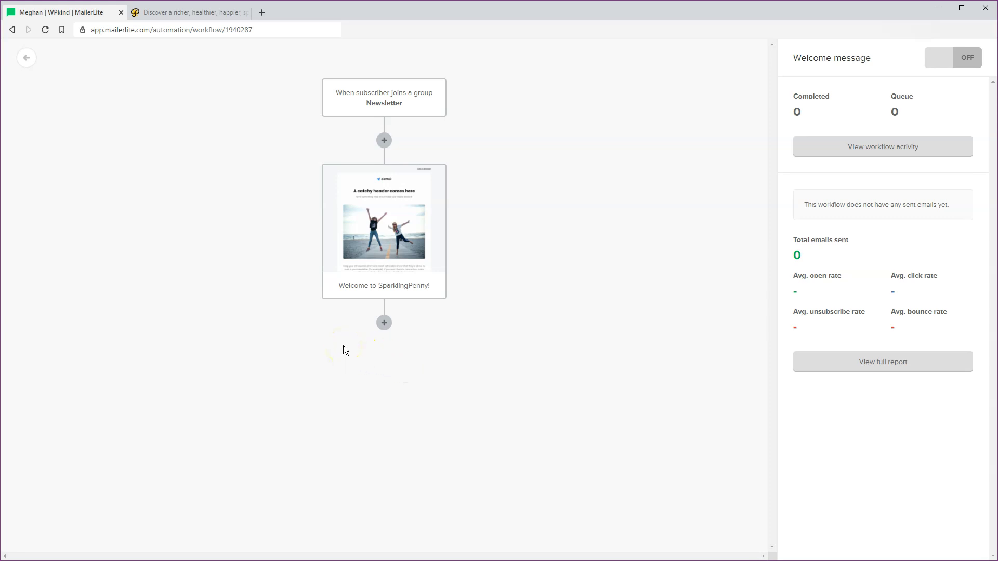
left_click(947, 62)
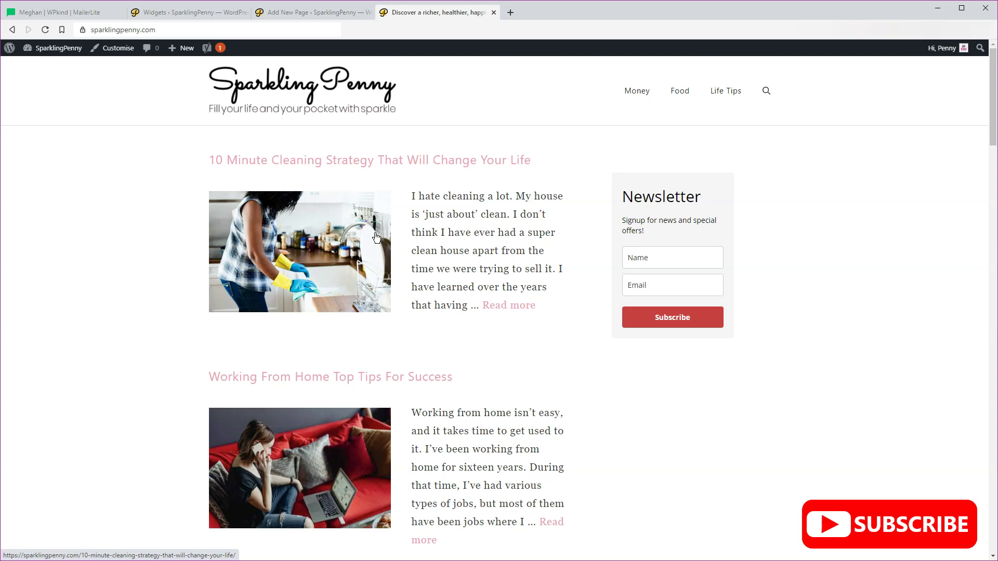
left_click(340, 236)
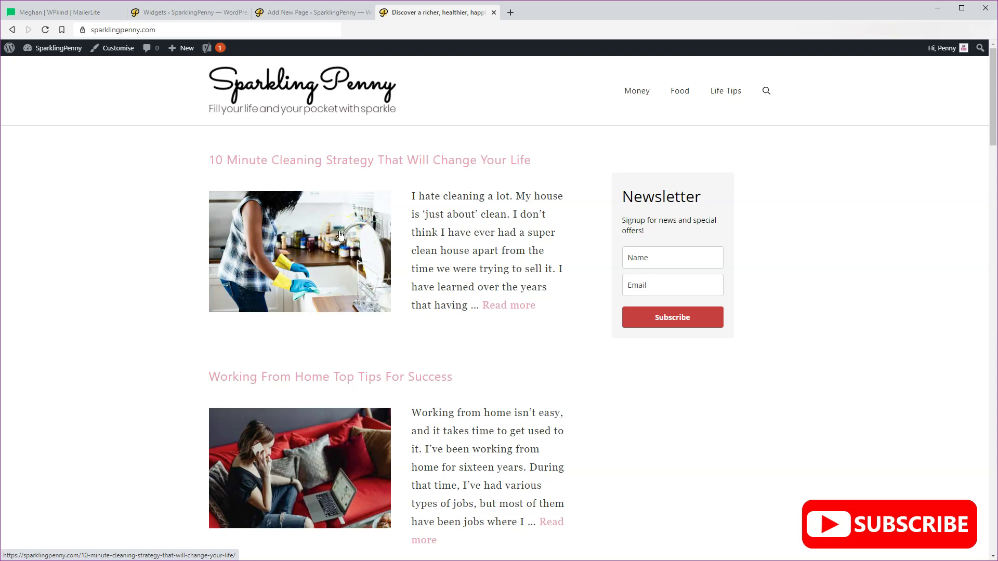